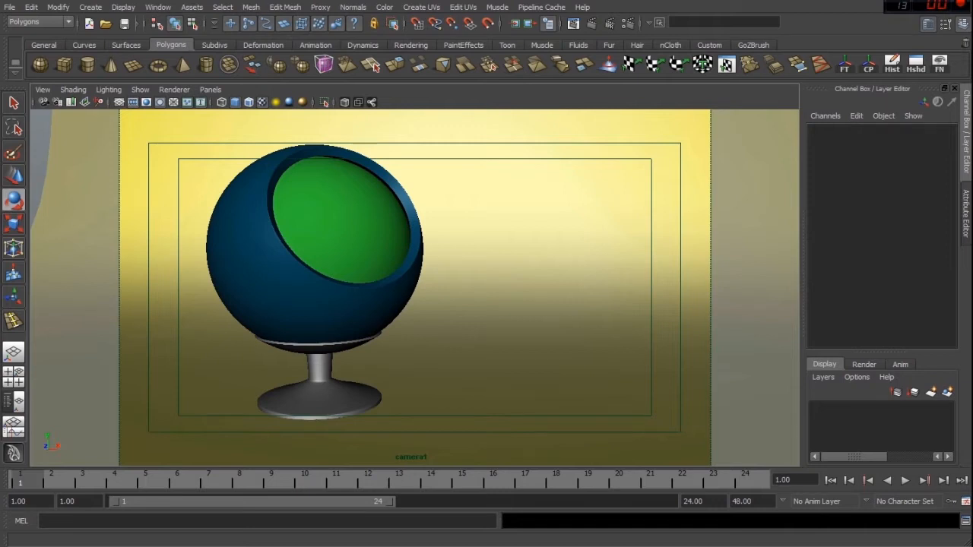
Examine the ball chair and curved yellow backdrop from several angles in the perspective view
drag(389, 303, 387, 267)
key(space)
drag(490, 298, 488, 261)
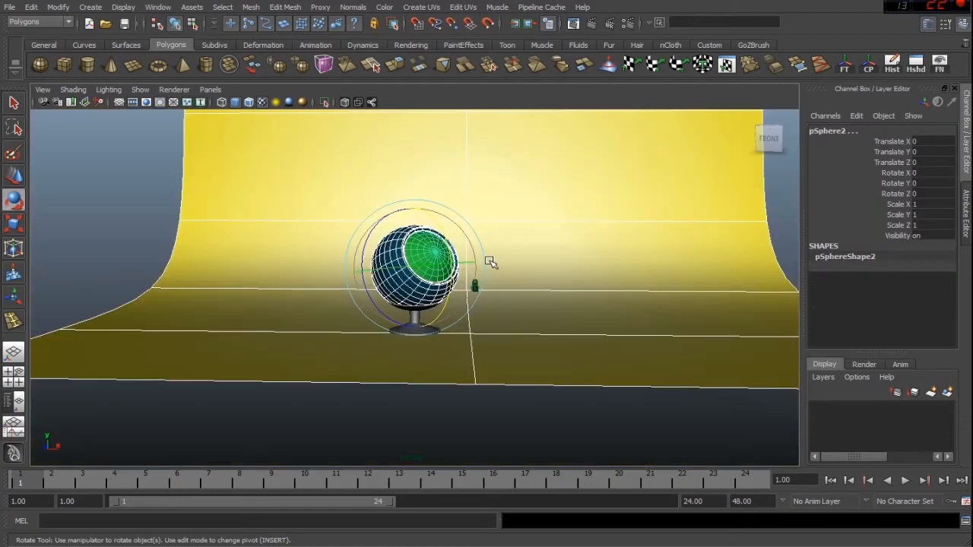
click(138, 220)
alt+drag(203, 286, 254, 282)
scroll(254, 282, down, 4)
alt+middle_drag(254, 282, 280, 325)
alt+drag(279, 326, 211, 321)
click(305, 321)
click(172, 287)
scroll(436, 355, up, 6)
alt+middle_drag(437, 355, 416, 261)
alt+drag(417, 261, 406, 289)
scroll(407, 301, up, 4)
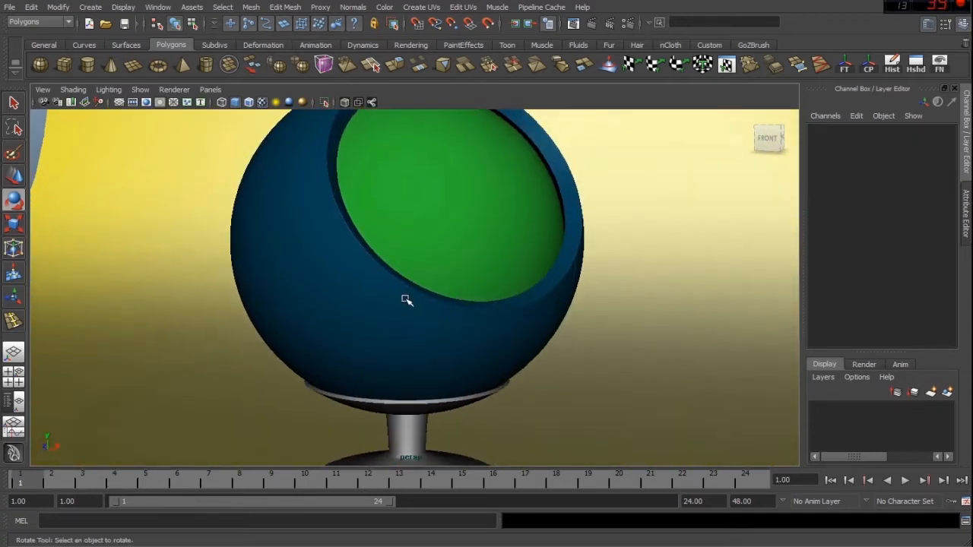
Inspect the material attributes of the chair's base, outer shell, inner cushion and the backdrop, including the cushion's glow intensity
click(409, 415)
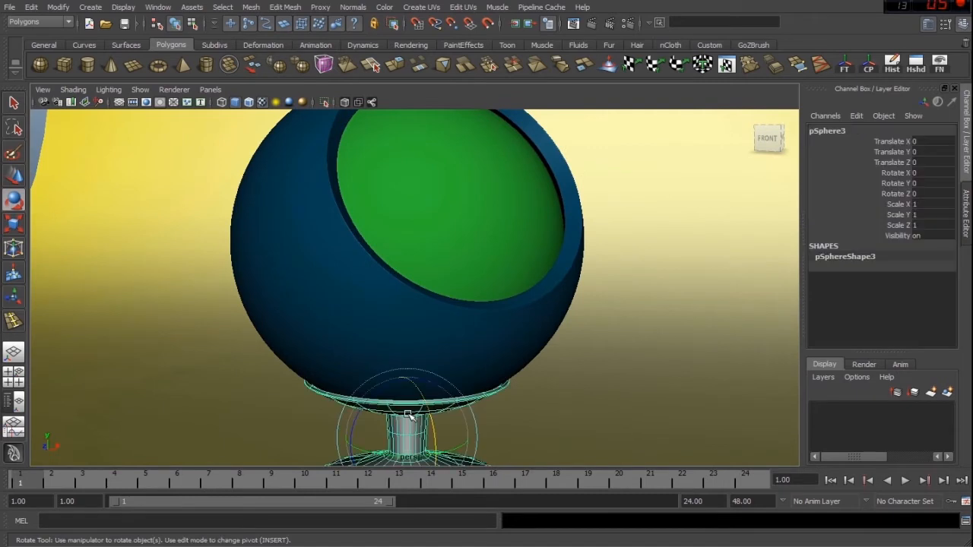
click(964, 214)
click(804, 128)
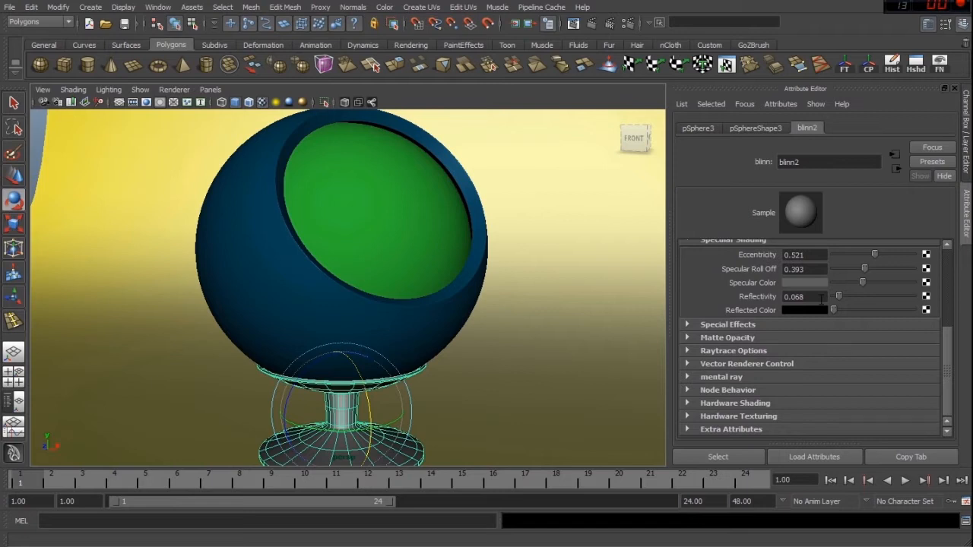
click(247, 250)
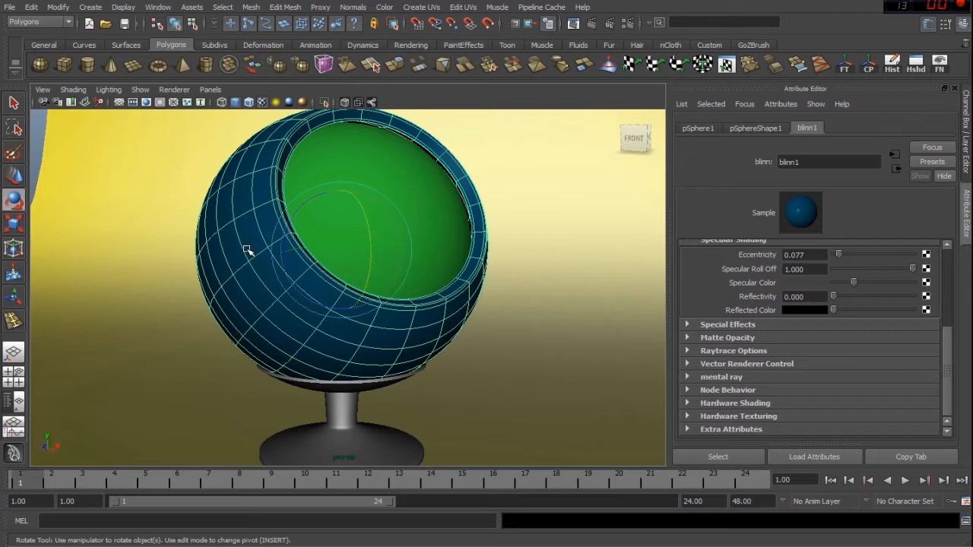
click(374, 168)
click(815, 126)
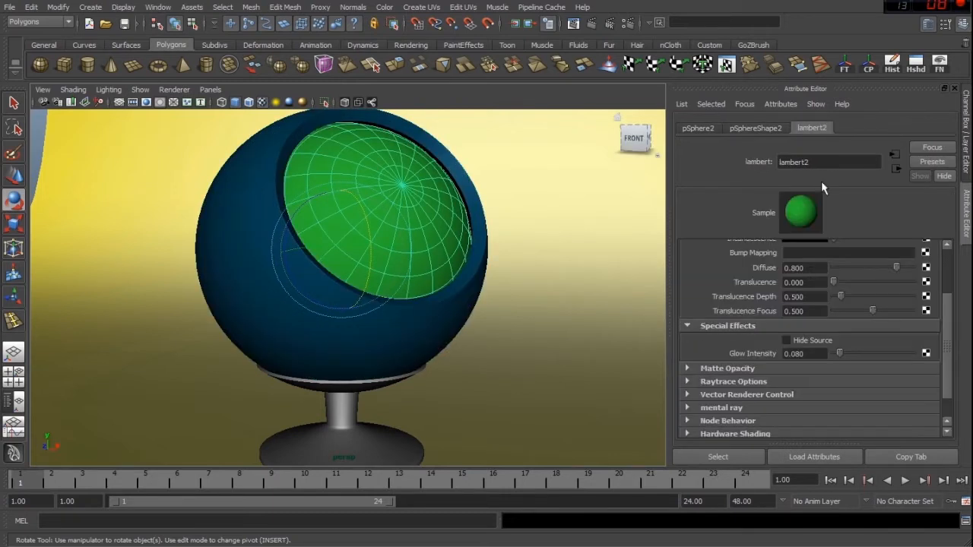
click(810, 354)
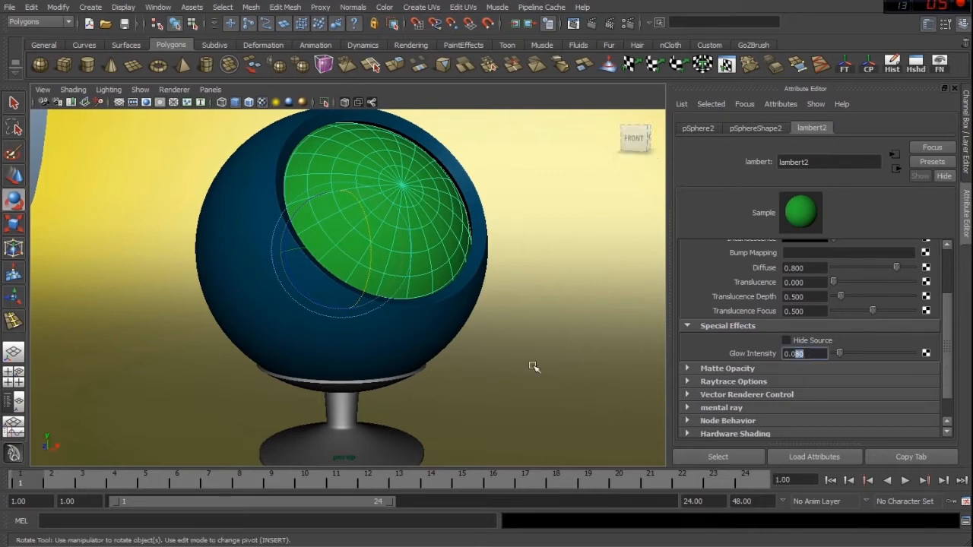
click(570, 286)
key(f)
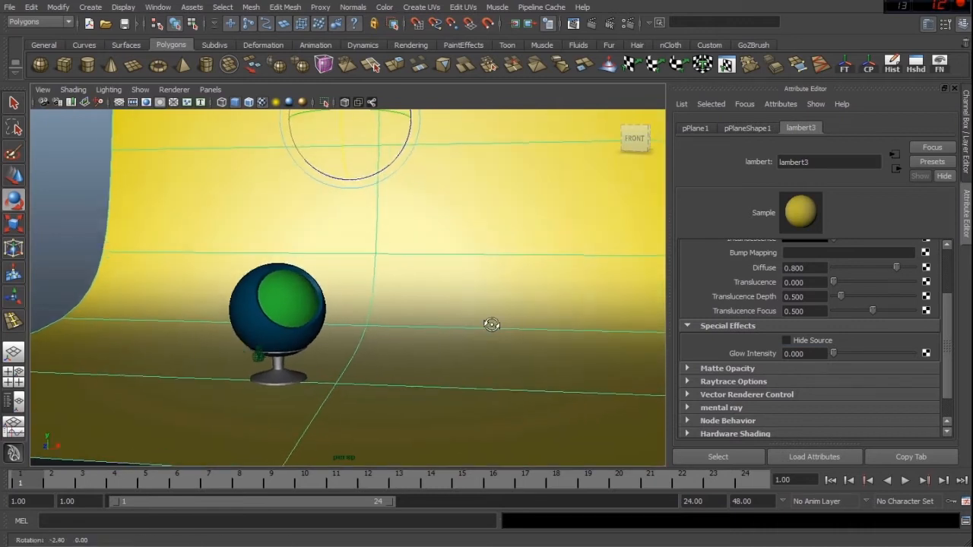
click(67, 201)
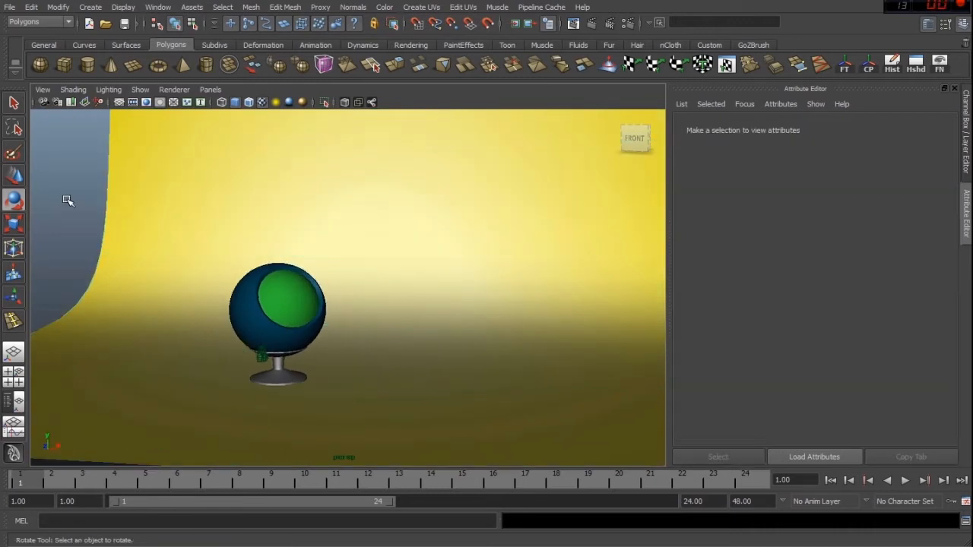
Look through camera1 and render the current frame with mental ray as a lighting check
click(209, 89)
mouse_move(232, 101)
click(334, 103)
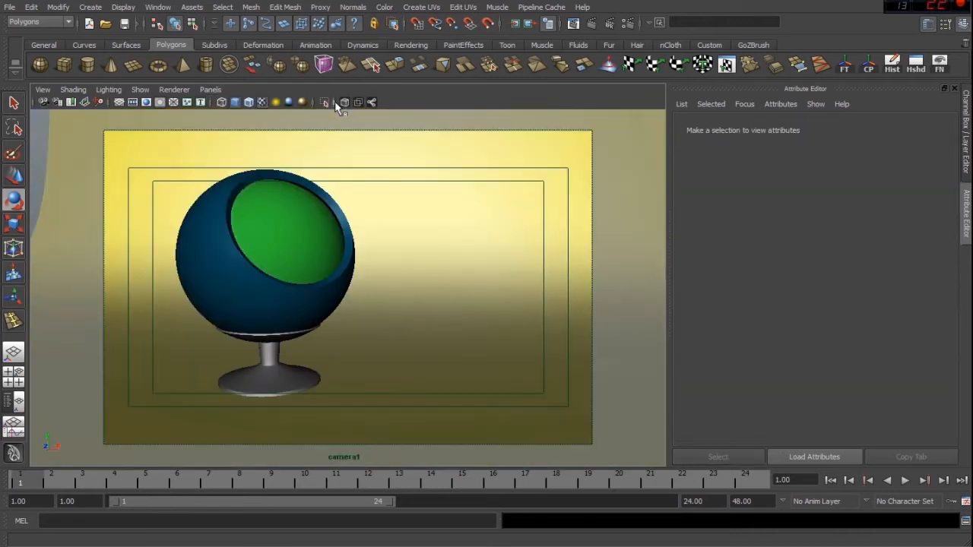
click(966, 126)
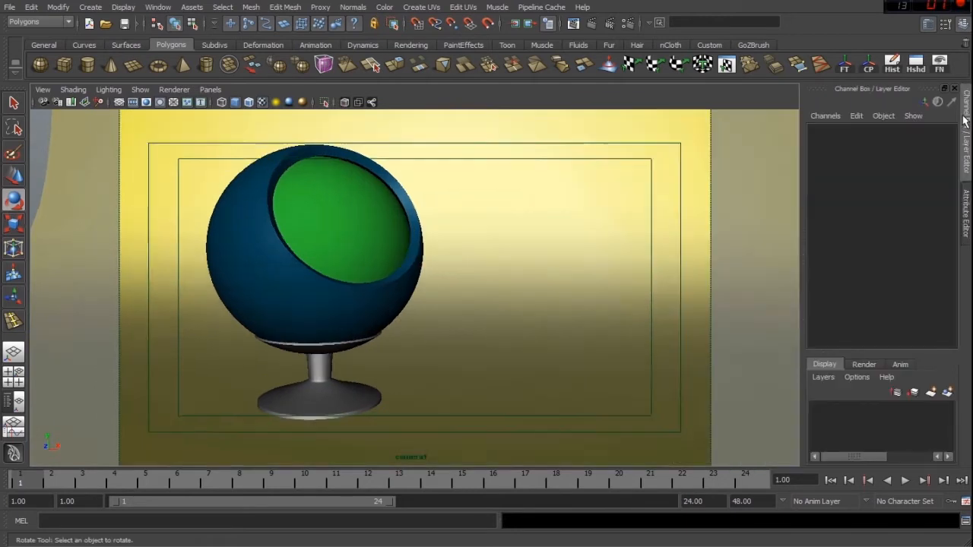
click(592, 24)
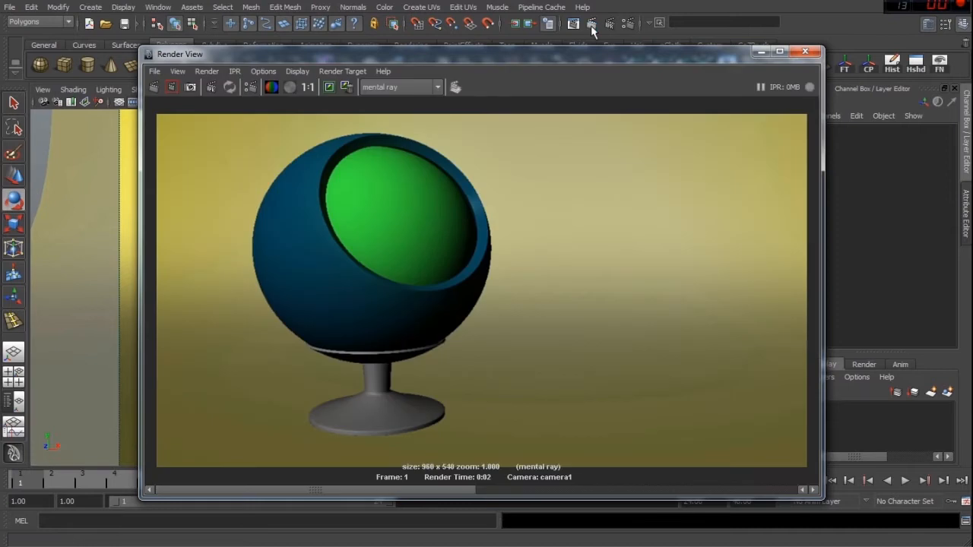
click(798, 51)
Create a directional light in the perspective view and scale it uniformly to about 33.4
key(space)
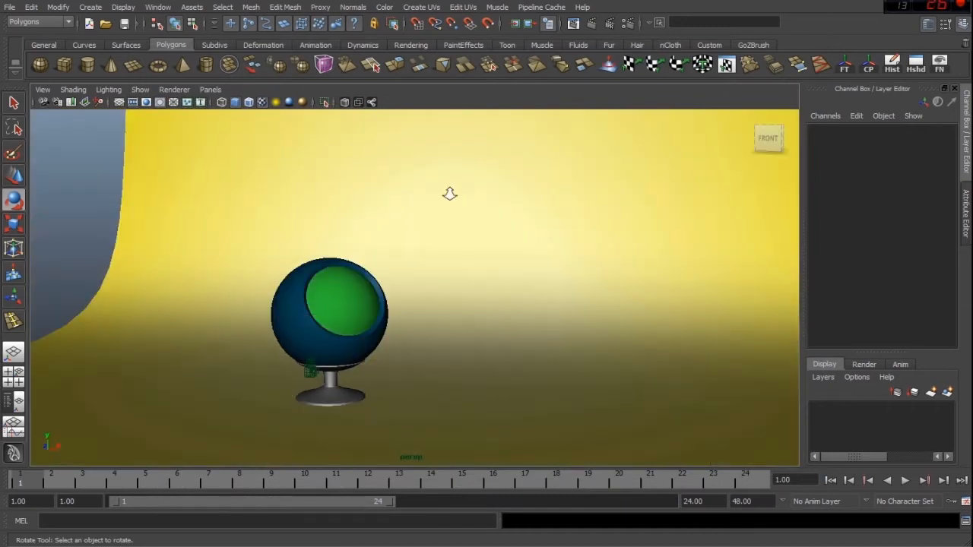
alt+right_drag(460, 192, 298, 199)
alt+drag(209, 207, 254, 217)
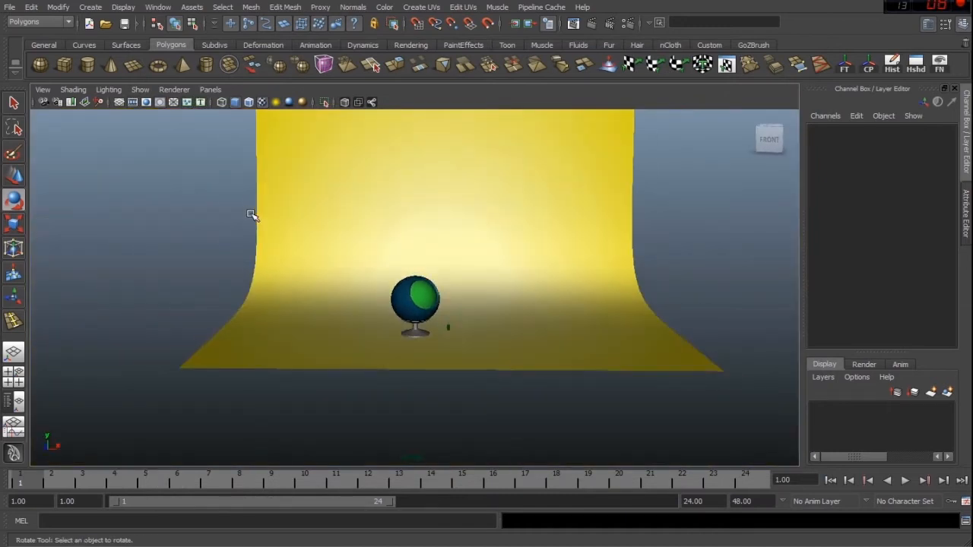
click(91, 7)
mouse_move(115, 75)
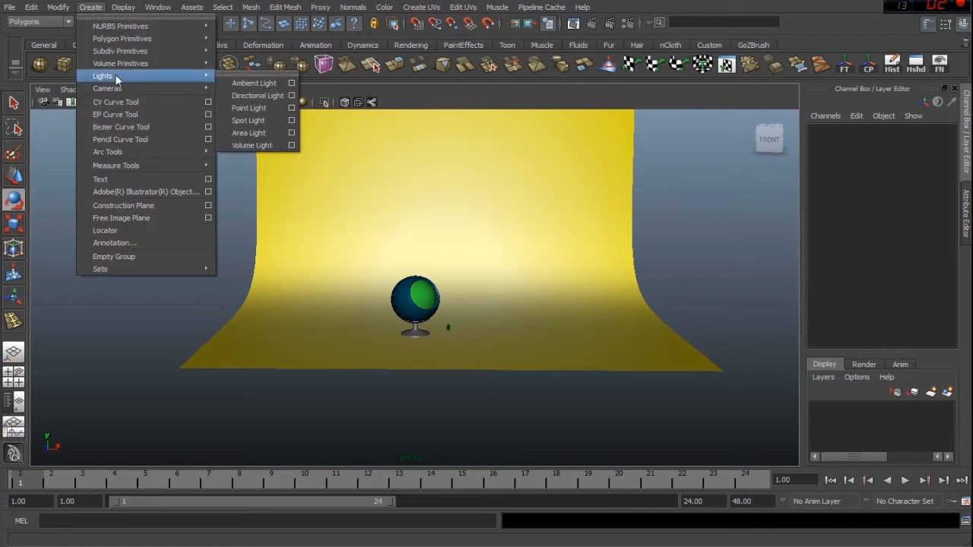
click(257, 96)
key(r)
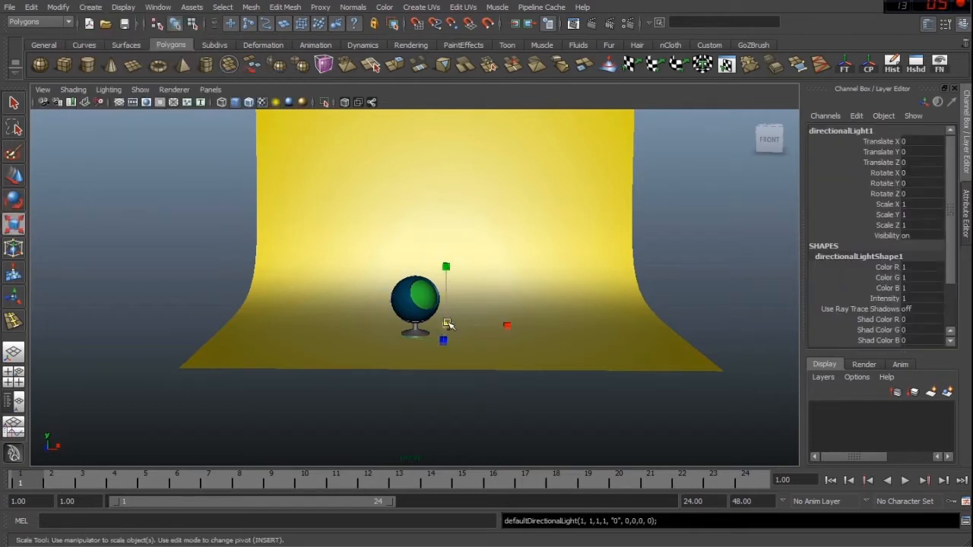
click(442, 325)
drag(442, 325, 549, 304)
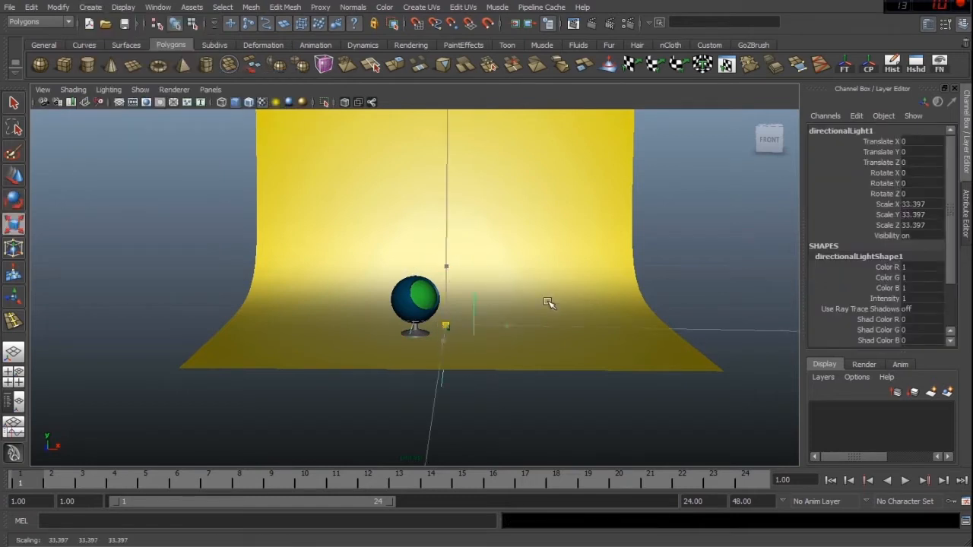
Rotate the directional light to about -54 in X, 7.4 in Y and -12 in Z
key(e)
drag(448, 317, 484, 298)
click(502, 225)
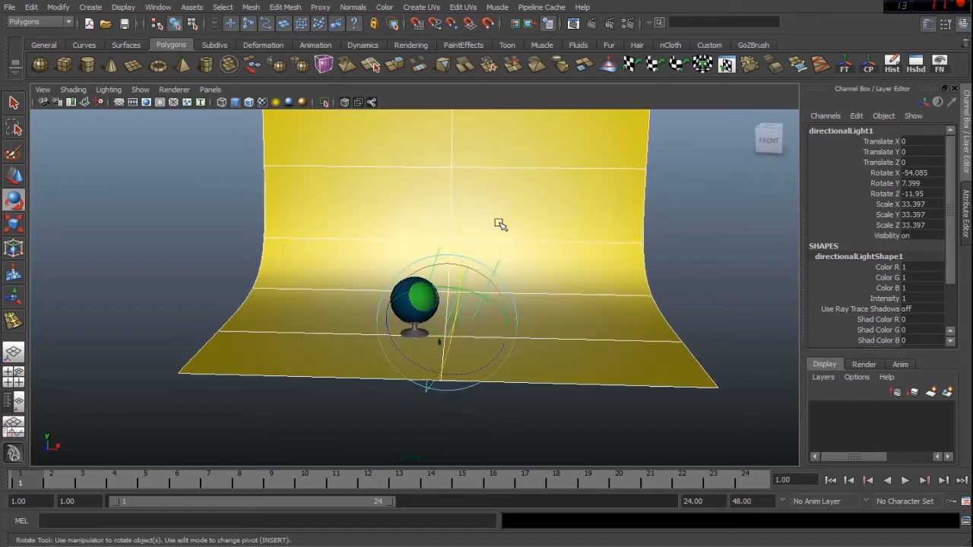
click(703, 215)
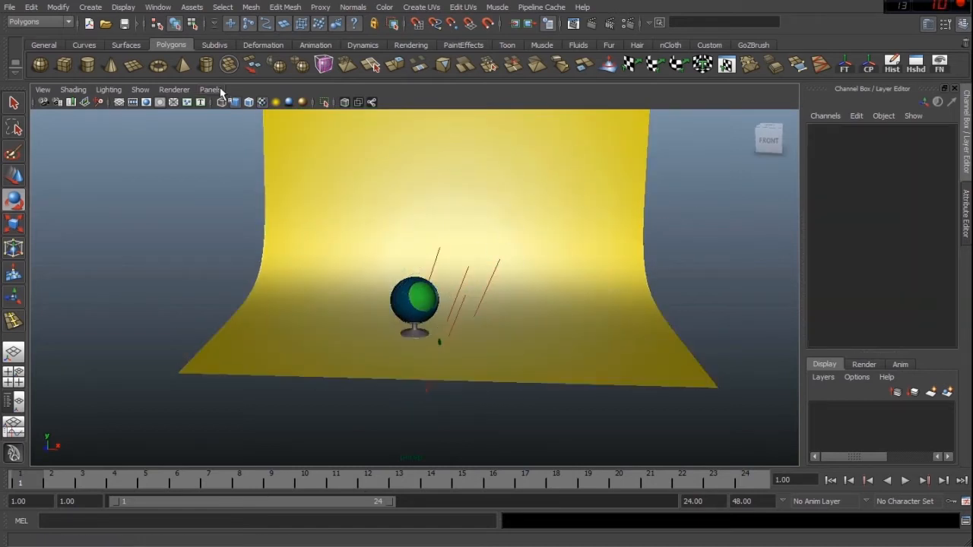
Look through camera1 and fine-tune the directional light's X rotation to about -55
click(210, 89)
mouse_move(259, 101)
click(332, 105)
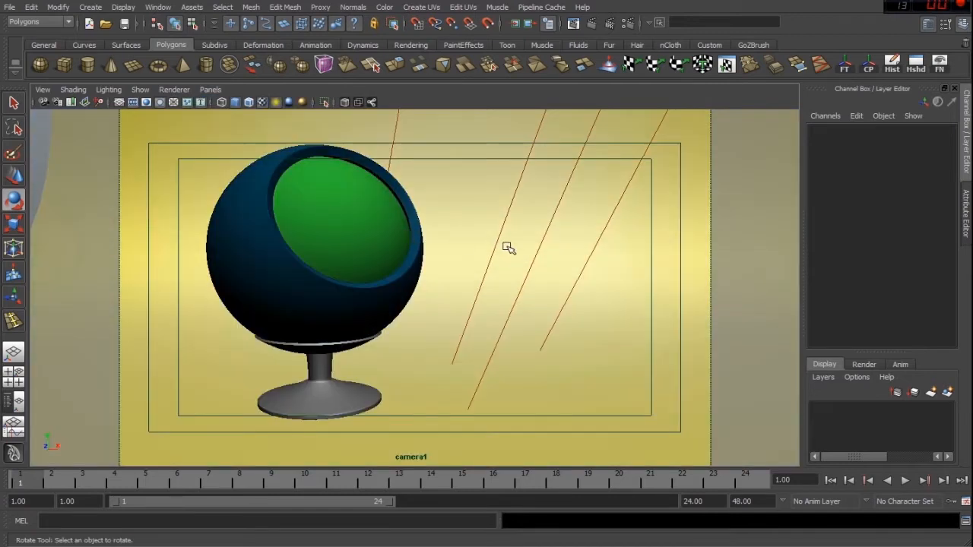
click(478, 325)
mouse_move(467, 342)
mouse_down()
mouse_move(451, 326)
mouse_move(466, 342)
mouse_up()
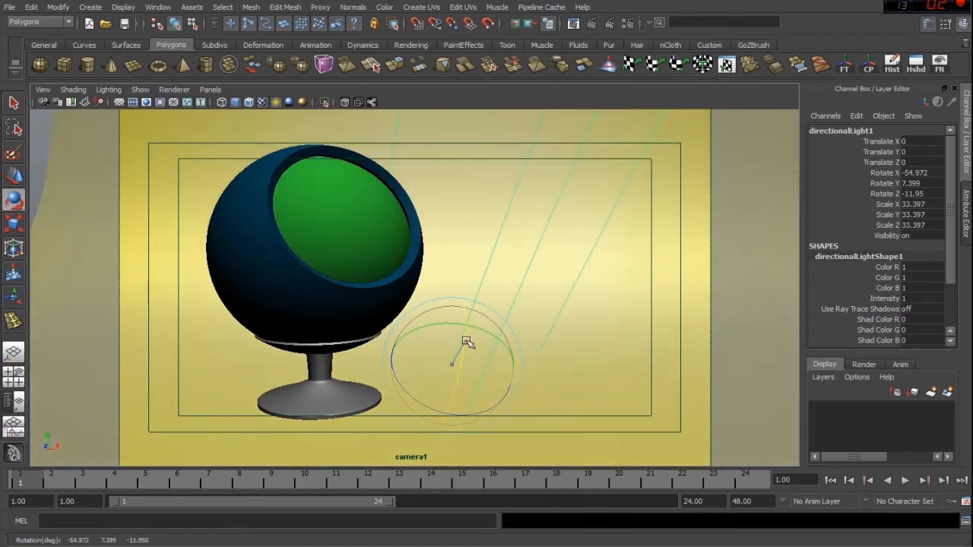
Render the camera1 frame and turn on ray trace shadows for the directional light
click(593, 24)
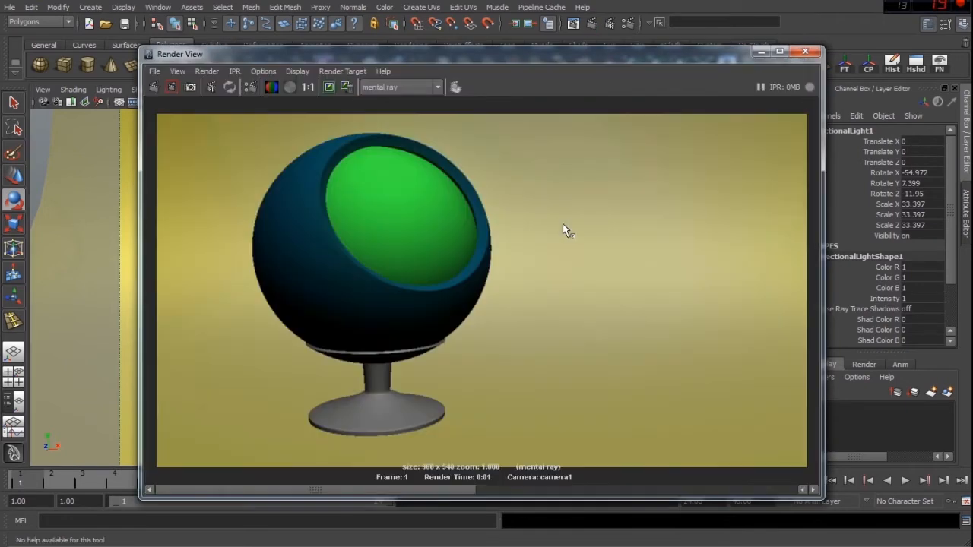
drag(628, 55, 486, 53)
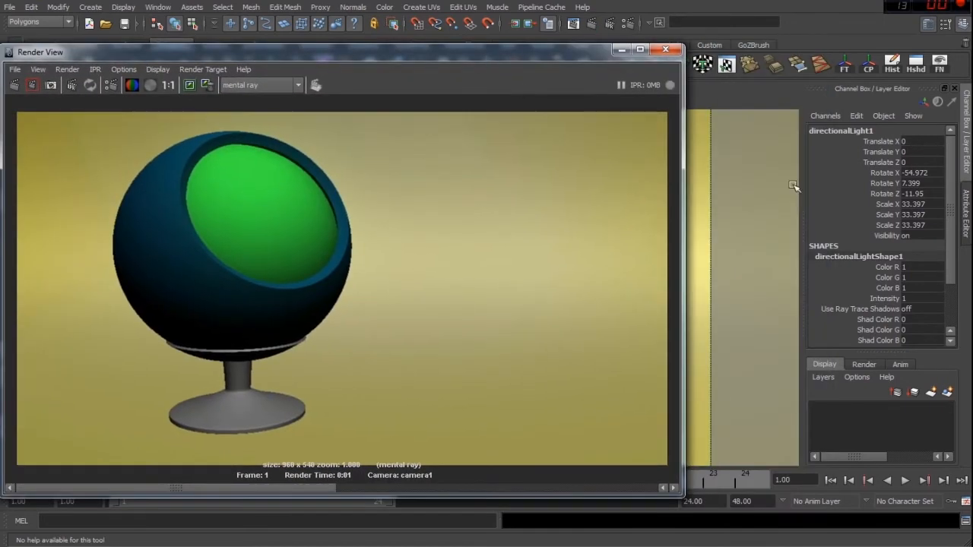
double_click(916, 309)
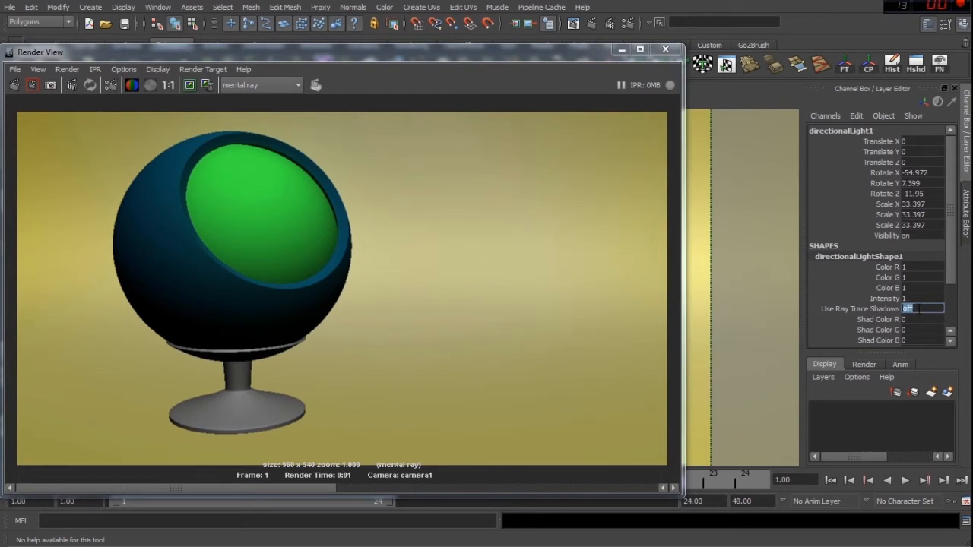
key(Return)
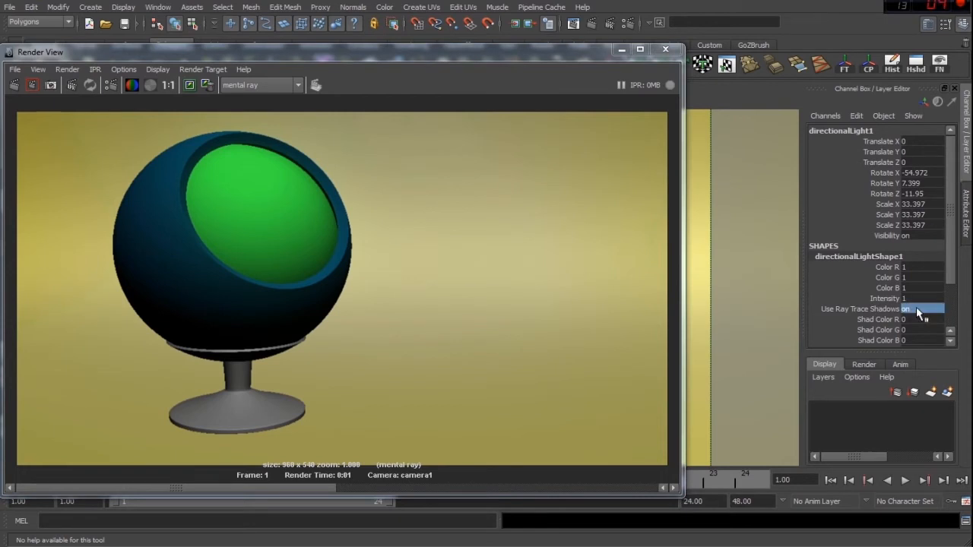
Set the directional light's raytrace shadows to light angle 8, shadow rays 35 and ray depth limit 15
click(968, 220)
scroll(797, 329, up, 5)
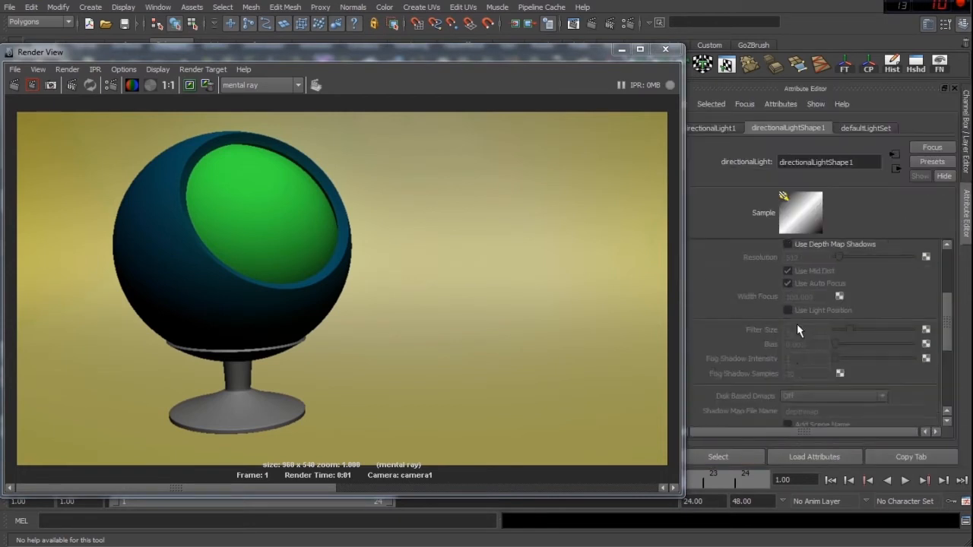
drag(836, 345, 839, 347)
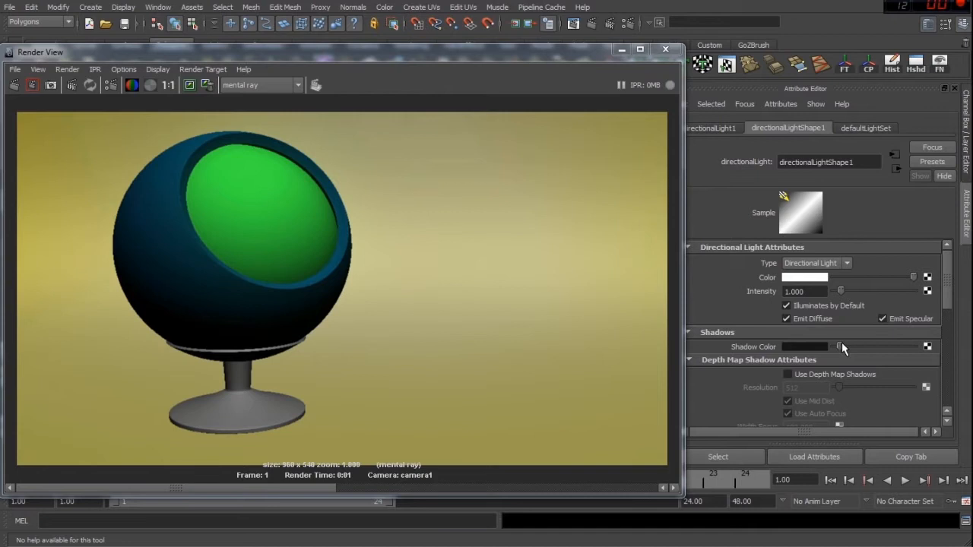
scroll(821, 370, down, 5)
scroll(821, 370, down, 2)
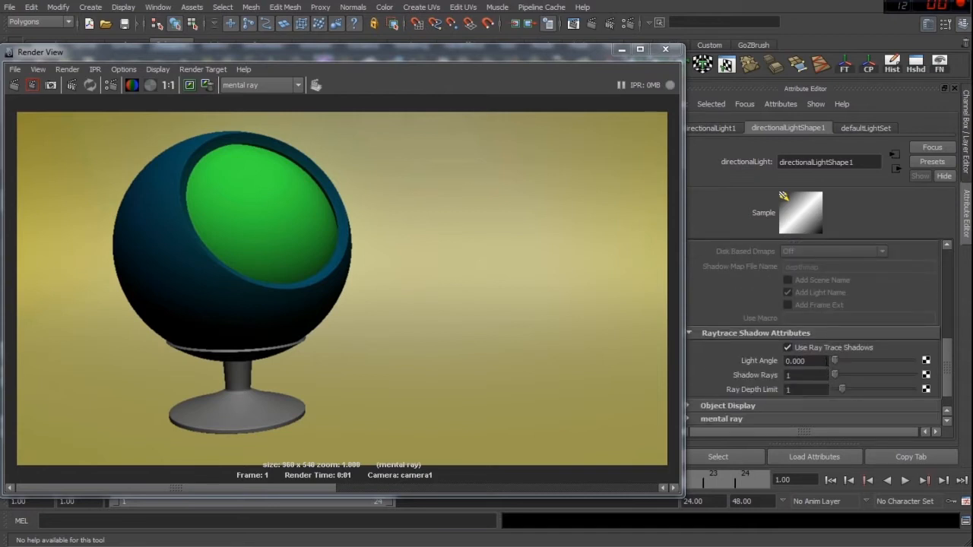
click(818, 359)
text(8)
key(Tab)
text(35)
key(Tab)
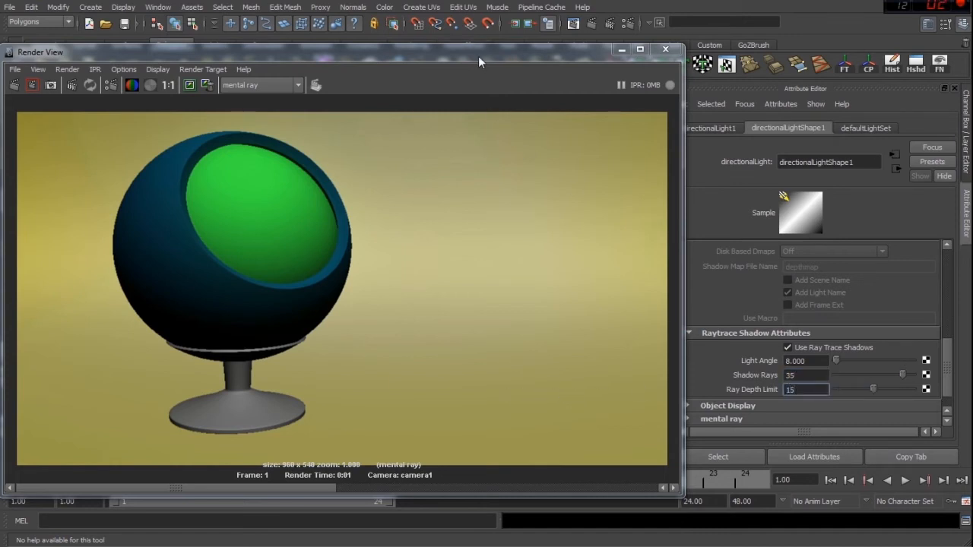
Render only a region around the chair to check the soft shadow, and close the render window
drag(479, 57, 588, 43)
drag(190, 92, 476, 452)
click(140, 71)
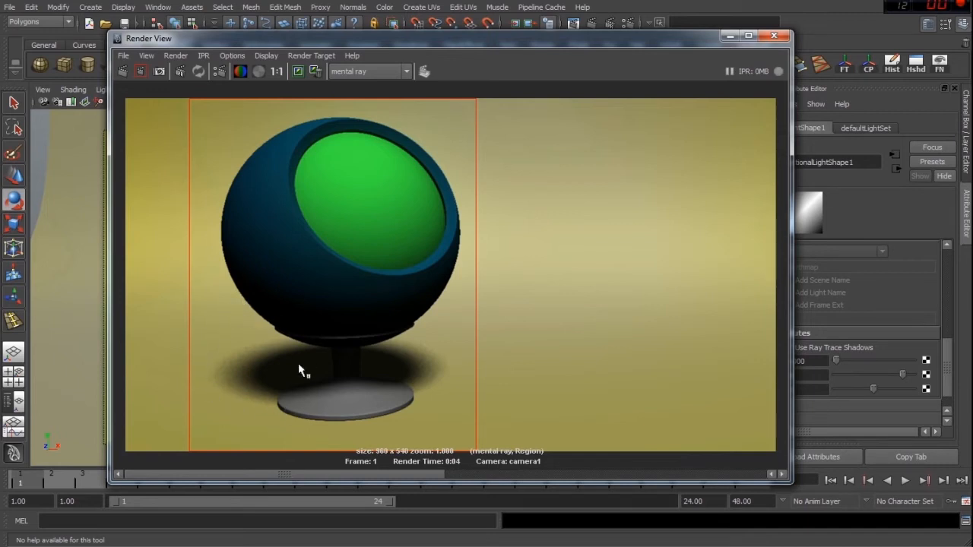
click(773, 36)
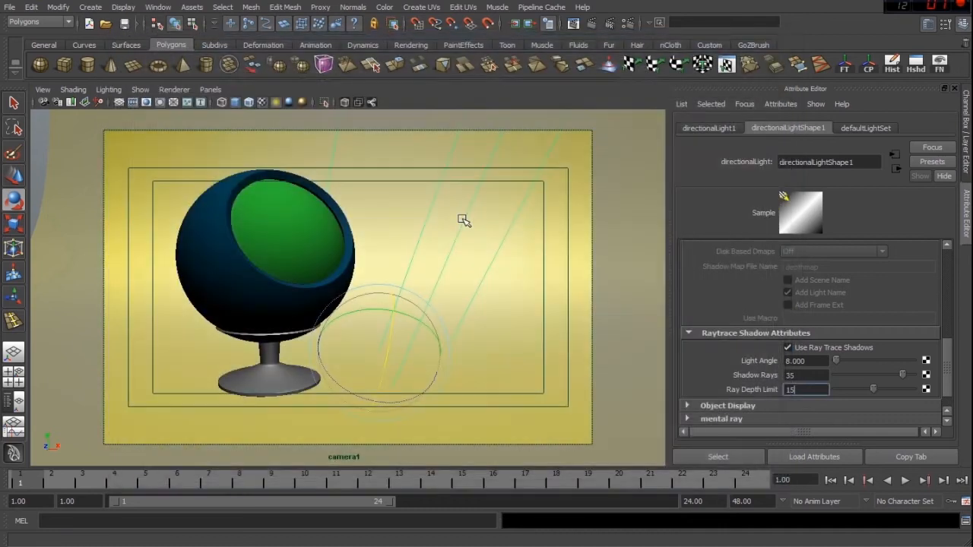
Create an area light in the perspective view and scale it uniformly to 11.5
key(space)
drag(460, 215, 458, 189)
click(581, 229)
alt+drag(435, 248, 487, 242)
click(966, 133)
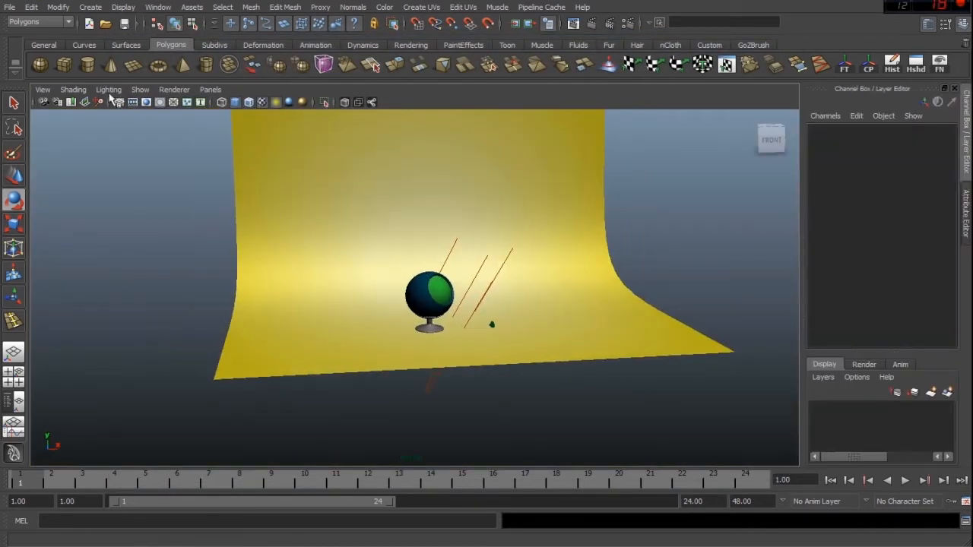
click(59, 7)
mouse_move(88, 8)
mouse_move(101, 77)
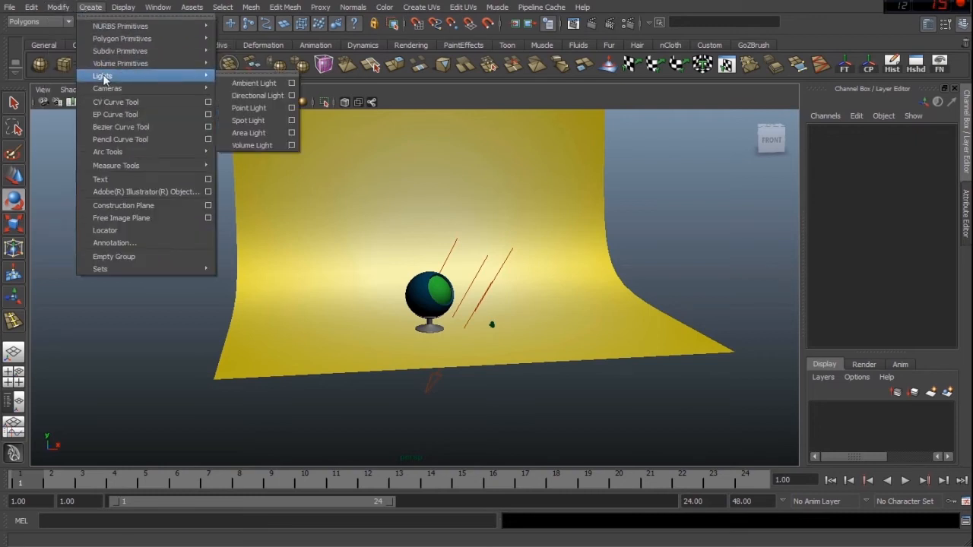
click(259, 133)
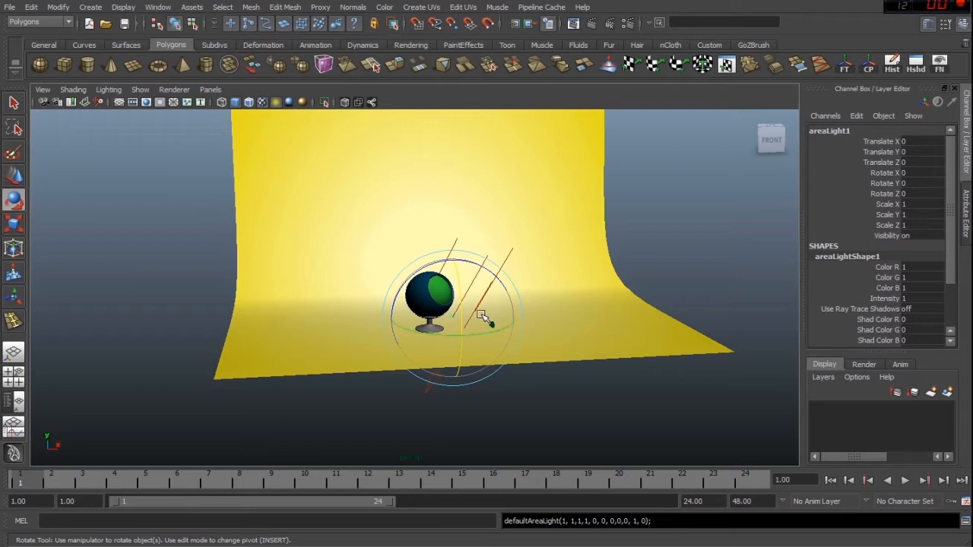
scroll(487, 304, up, 2)
key(r)
drag(465, 326, 477, 239)
Move the area light in front of and beside the chair, to about X -20.9, Y 17.7, Z 48.1
key(w)
drag(458, 290, 325, 332)
drag(418, 356, 346, 331)
alt+drag(346, 332, 401, 297)
alt+middle_drag(402, 297, 380, 319)
scroll(379, 319, up, 4)
alt+middle_drag(379, 319, 401, 303)
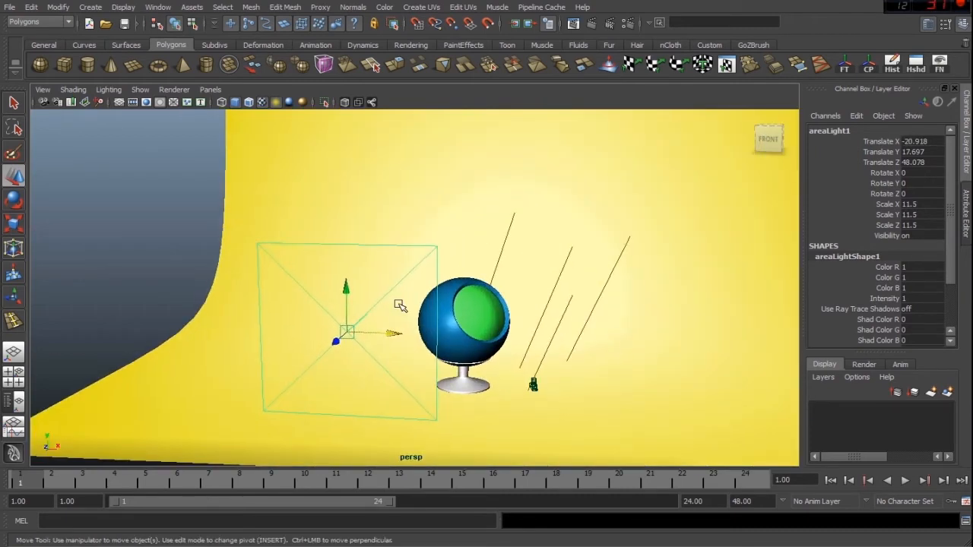
Rotate the area light to face the chair, to about X -9.6, Y -18.0, Z -4.0
key(e)
drag(388, 341, 346, 337)
drag(314, 297, 514, 344)
key(w)
click(507, 376)
key(ctrl+z)
key(e)
drag(505, 405, 522, 401)
alt+drag(540, 416, 476, 381)
drag(387, 261, 395, 292)
Viewing the scene from above, turn the area light further toward the chair, to about X -8.2, Y -27.5, Z -4.1
click(211, 90)
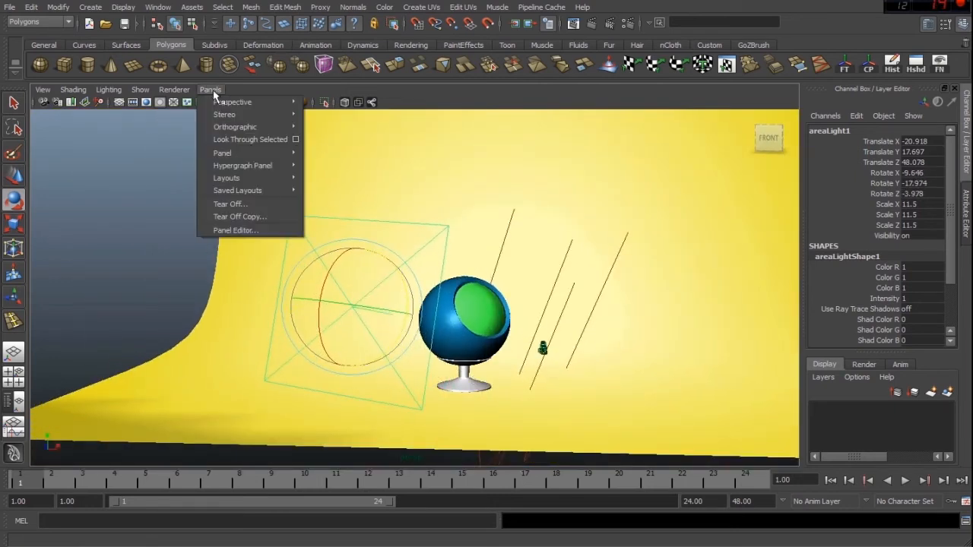
click(112, 204)
scroll(279, 293, down, 5)
alt+drag(279, 292, 289, 365)
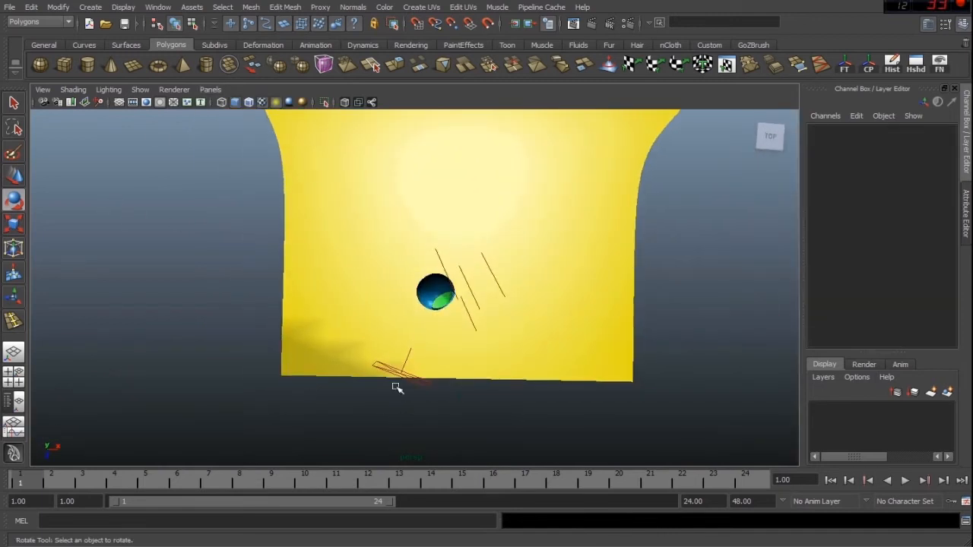
click(406, 388)
key(w)
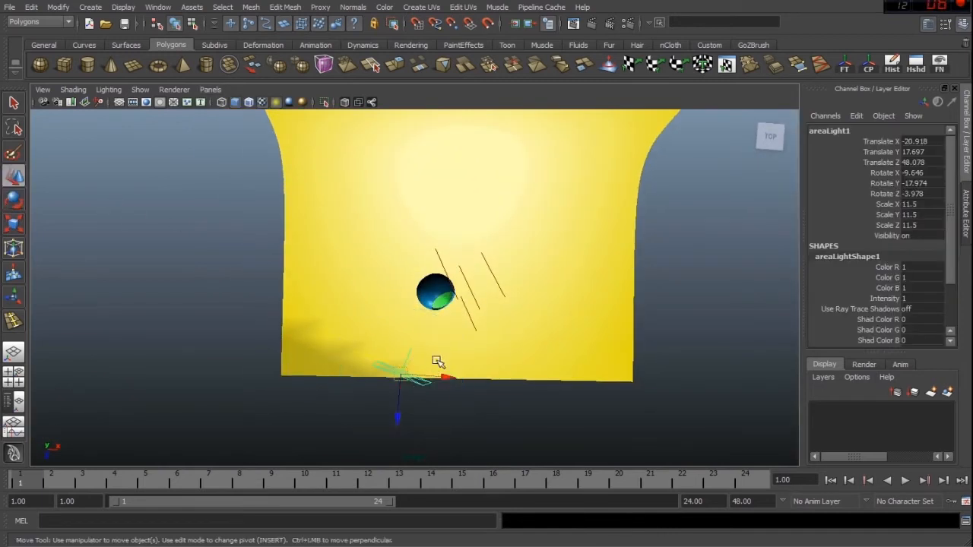
key(e)
drag(451, 335, 459, 344)
Move the area light farther to the chair's side and slightly closer, to about X -36.6, Z 42.9, and deselect it
key(w)
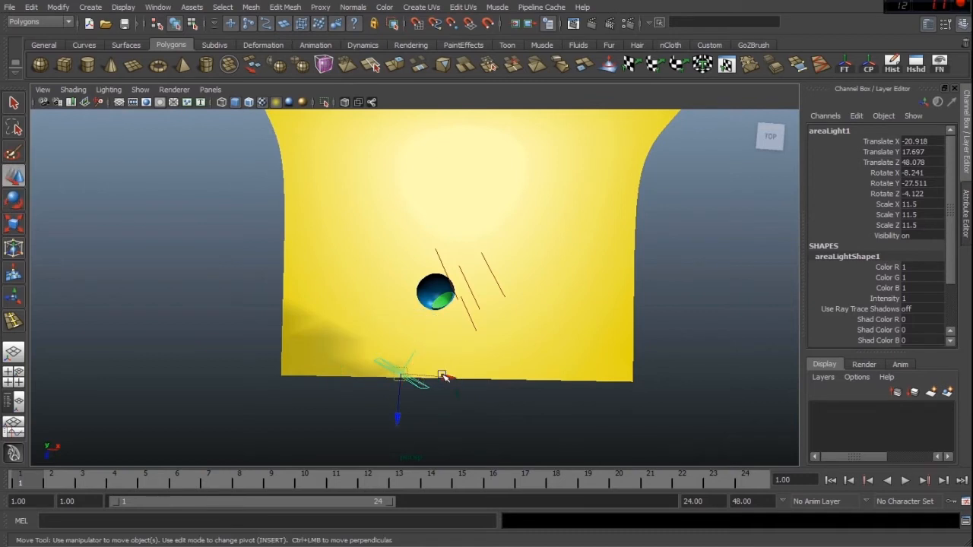
drag(443, 377, 400, 374)
drag(355, 410, 355, 397)
click(232, 313)
Look through camera1, render the region around the chair to check the area light, and minimize the render window
click(208, 90)
mouse_move(232, 102)
click(326, 104)
click(211, 90)
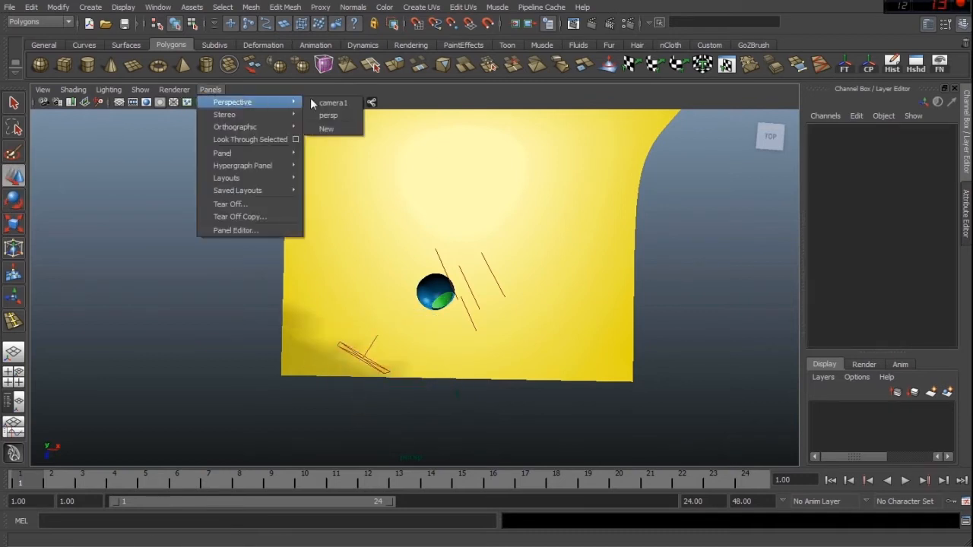
click(332, 103)
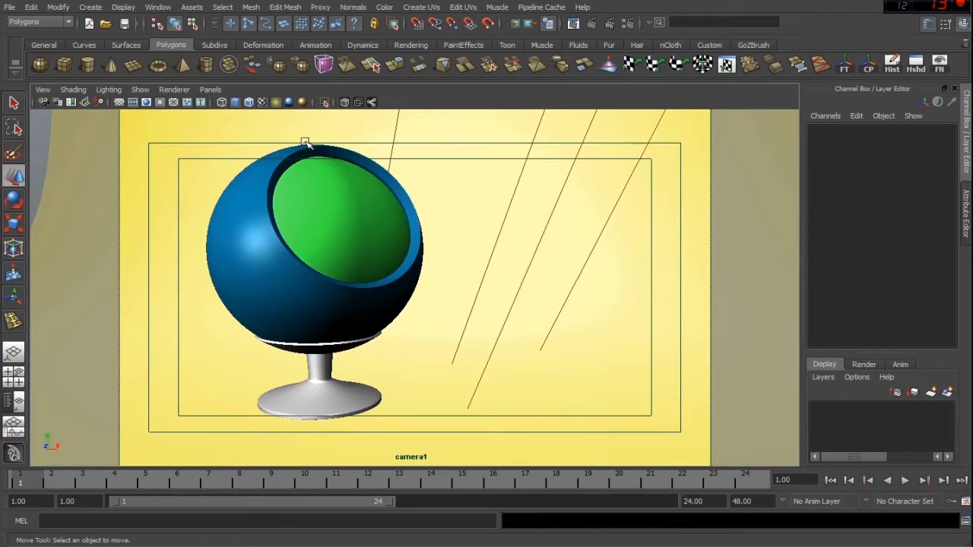
click(574, 23)
click(142, 71)
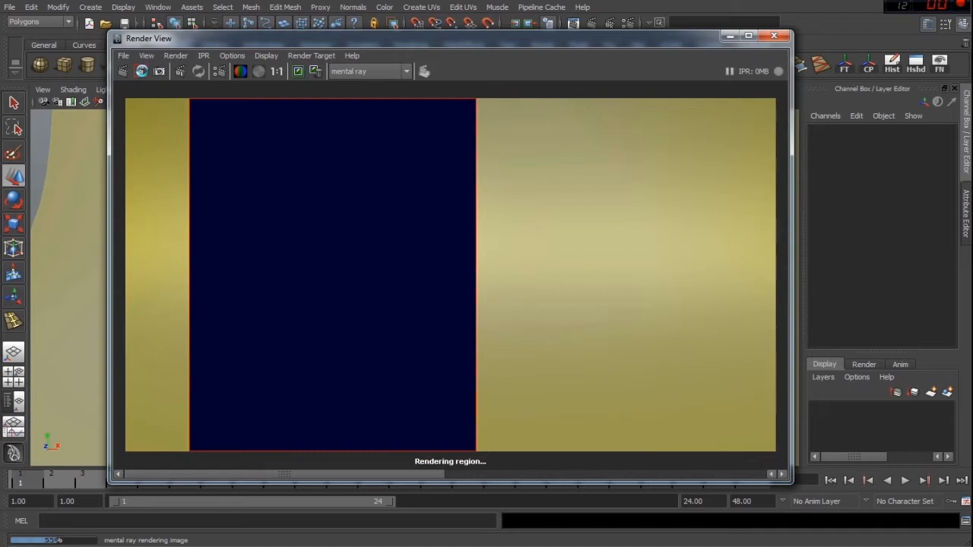
click(730, 36)
Return to the perspective view and set the area light's intensity to 0.2
key(space)
drag(404, 206, 404, 179)
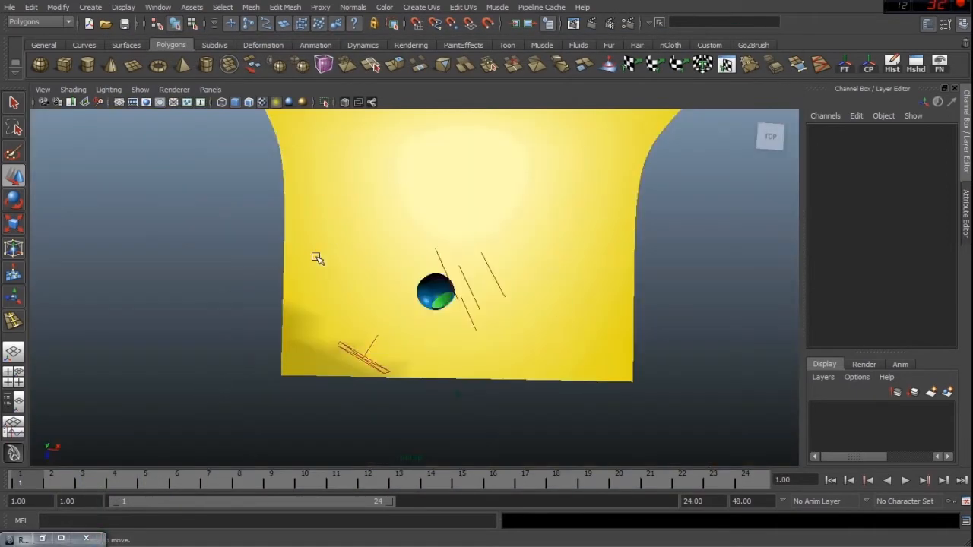
click(345, 347)
click(932, 298)
text(0.2)
key(Return)
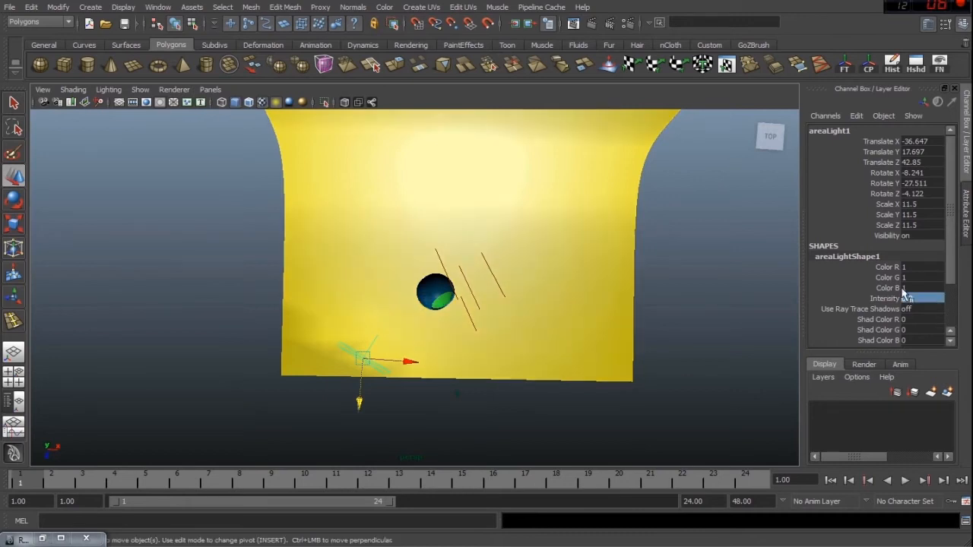
Look through camera1 again and re-render the chair region to check the dimmed area light
click(210, 89)
mouse_move(251, 102)
click(332, 102)
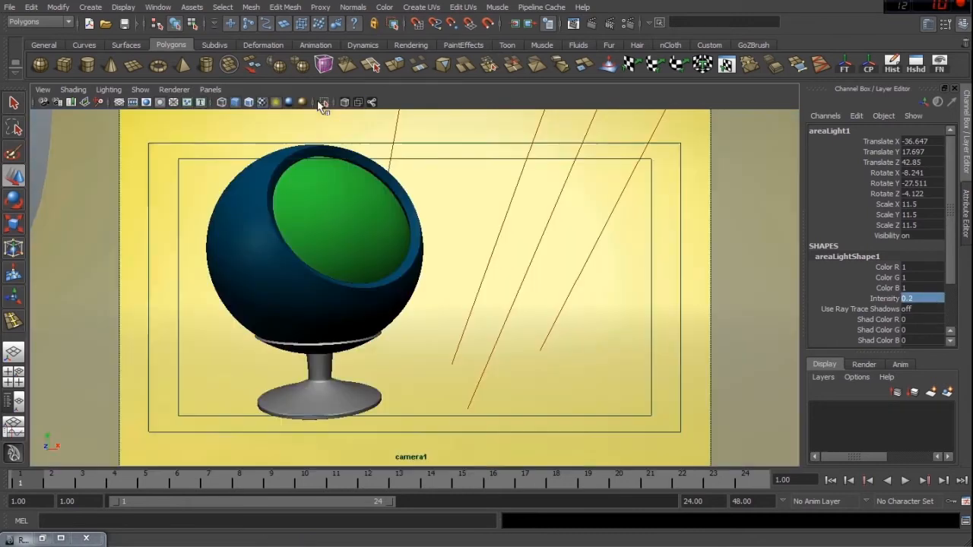
click(569, 24)
click(137, 70)
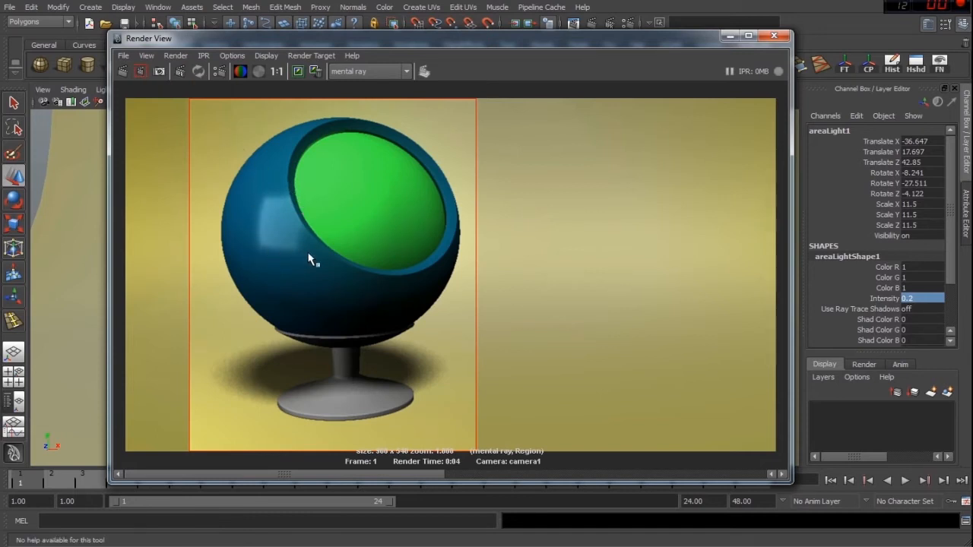
drag(448, 38, 416, 75)
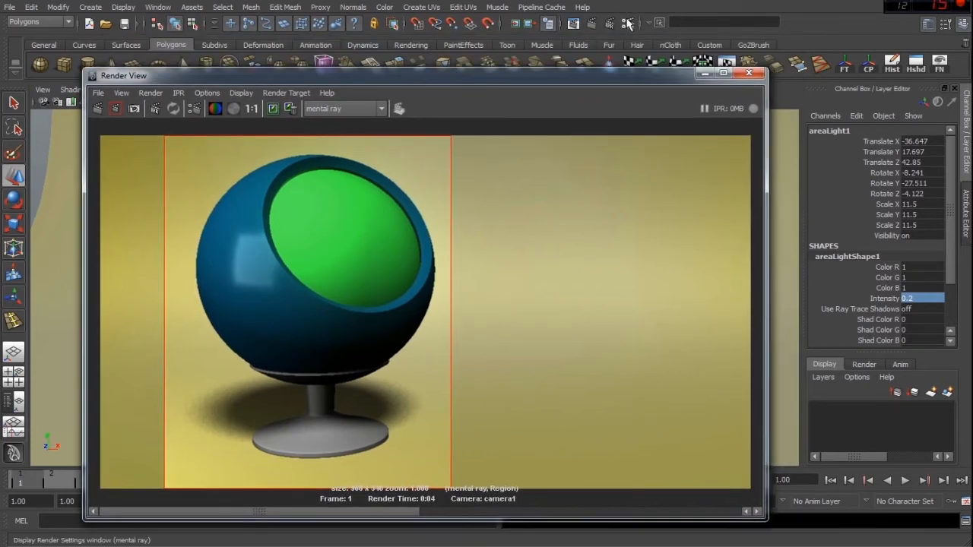
Open the render settings, clear the render region, and set the test resolution to Render Settings (1920x1080)
click(628, 23)
drag(614, 26, 639, 27)
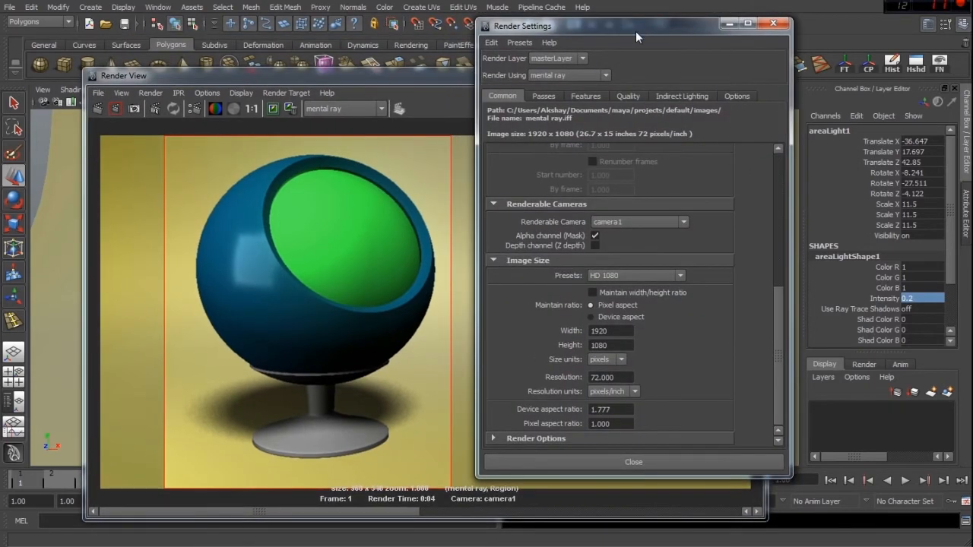
click(436, 73)
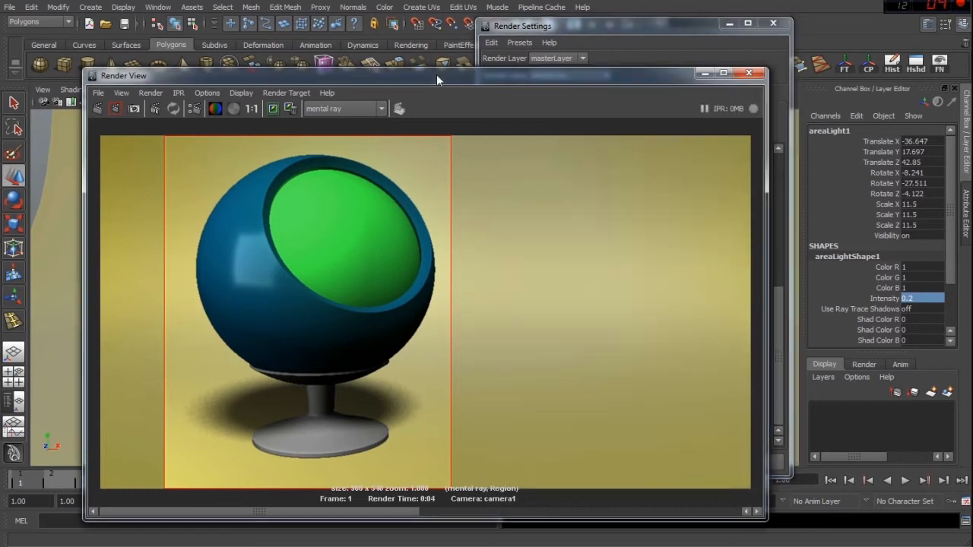
click(465, 176)
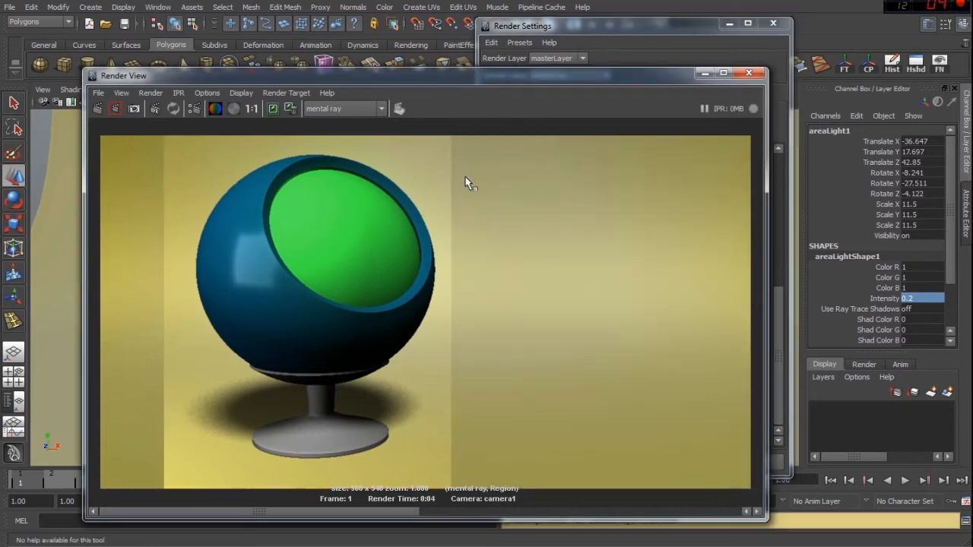
click(206, 94)
mouse_move(221, 125)
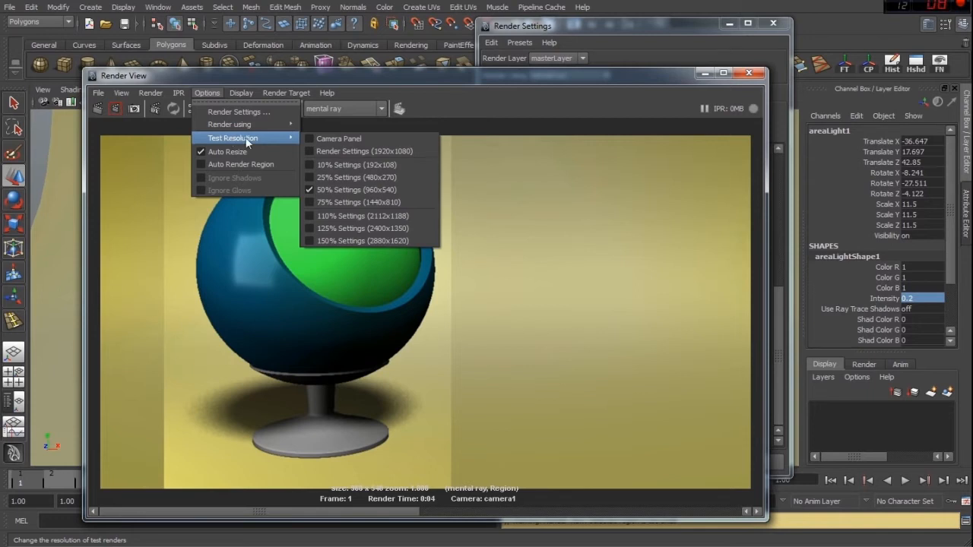
click(314, 152)
Set the output image resolution to 300 pixels/inch in the render settings
click(563, 29)
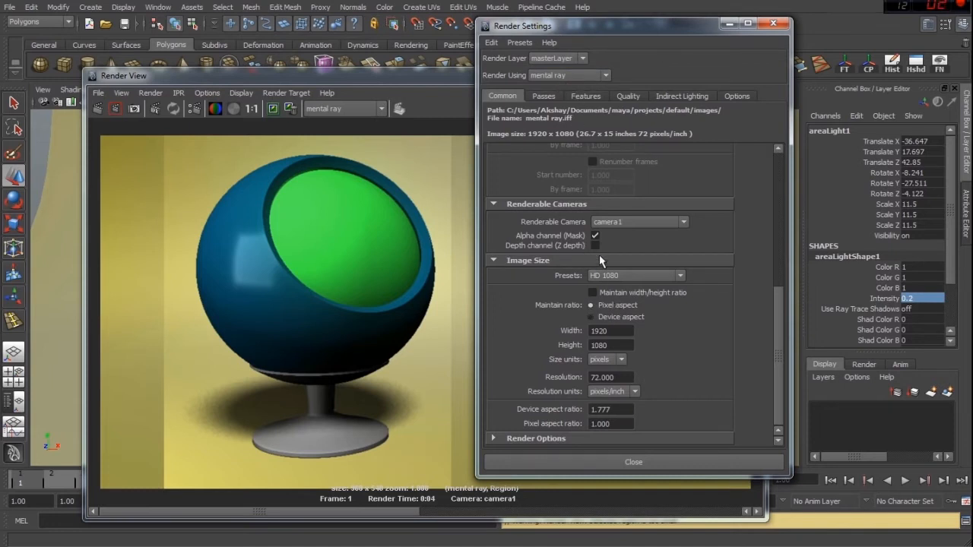
click(629, 378)
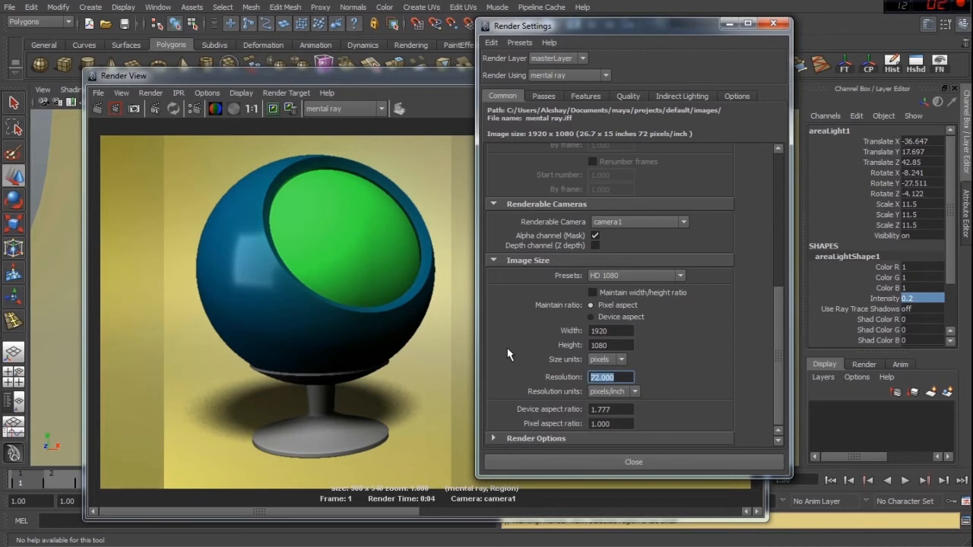
text(300)
key(Return)
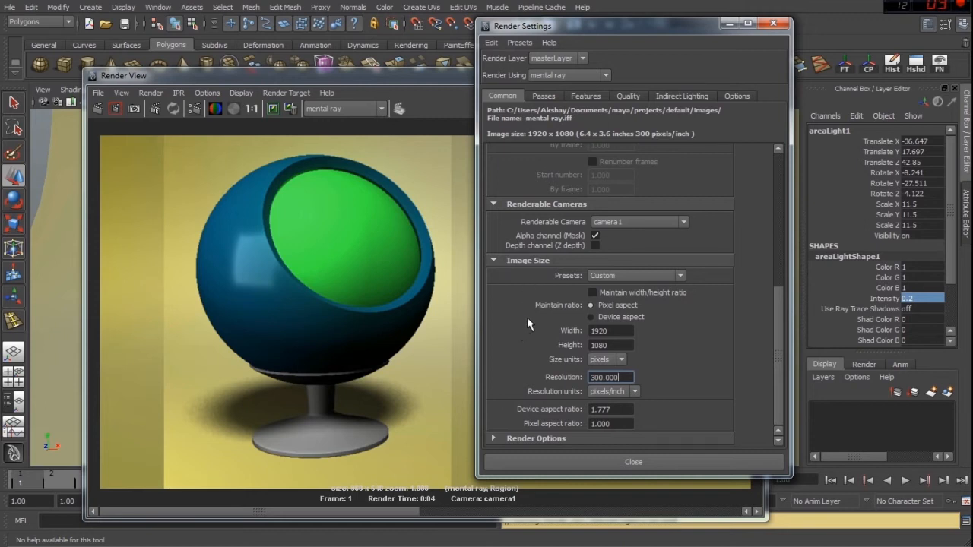
Choose the Production quality preset for mental ray and enable Final Gathering
click(617, 97)
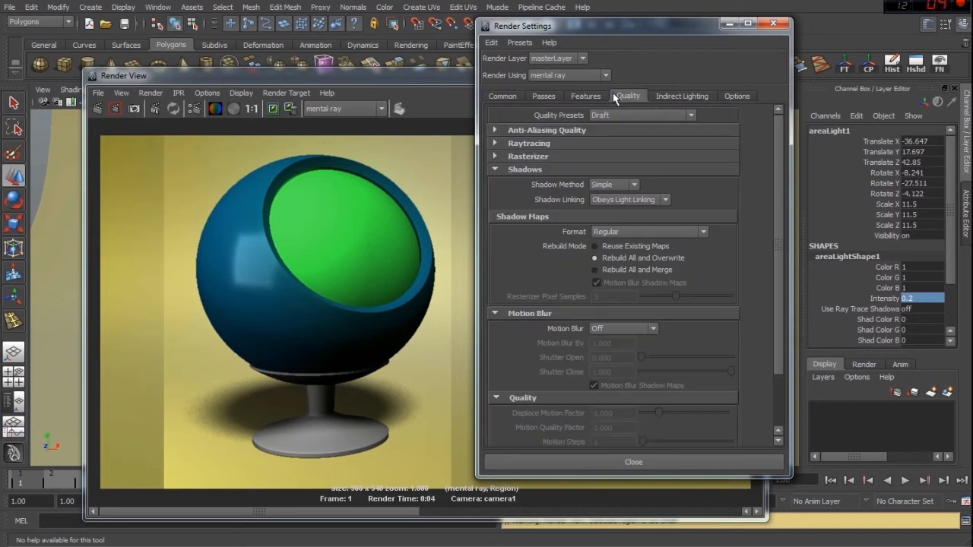
click(615, 114)
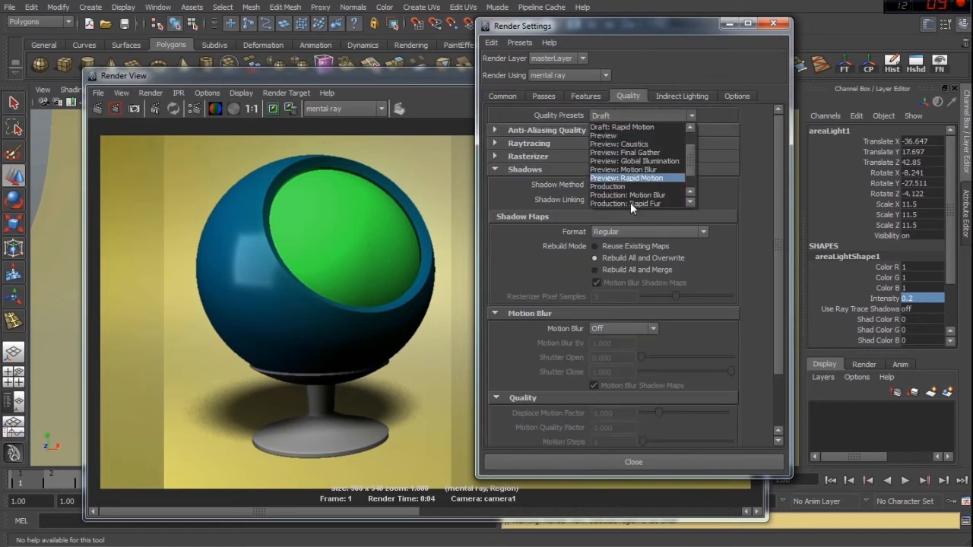
click(634, 187)
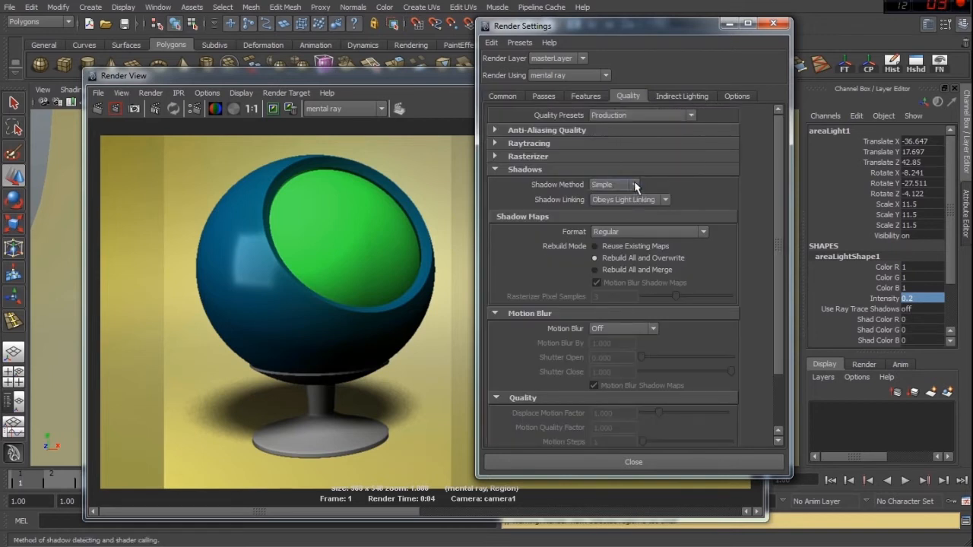
click(681, 95)
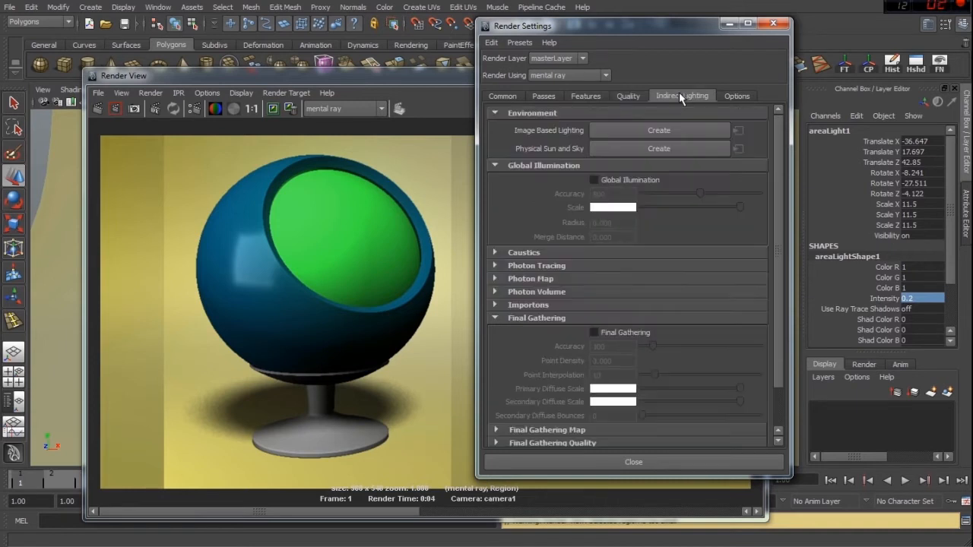
click(594, 334)
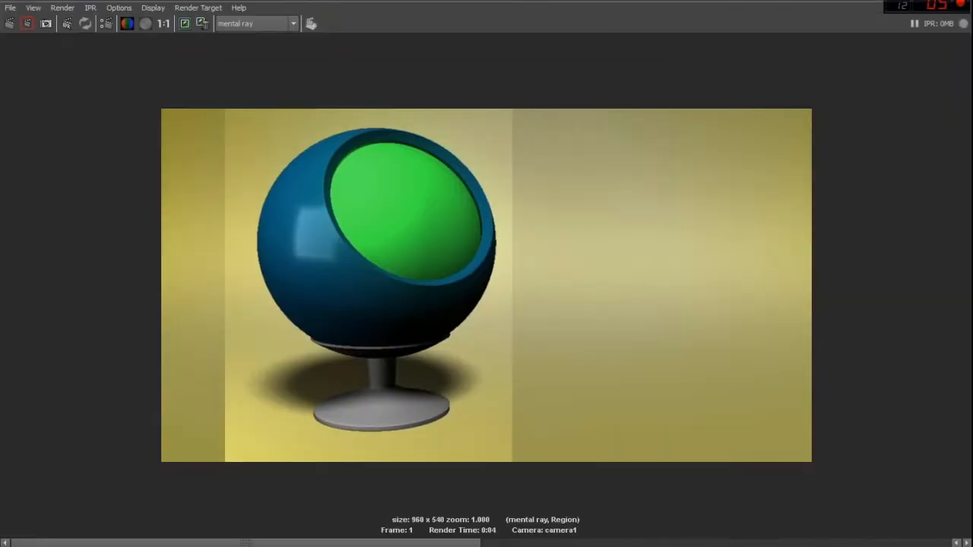
Render the full frame from camera1
click(64, 9)
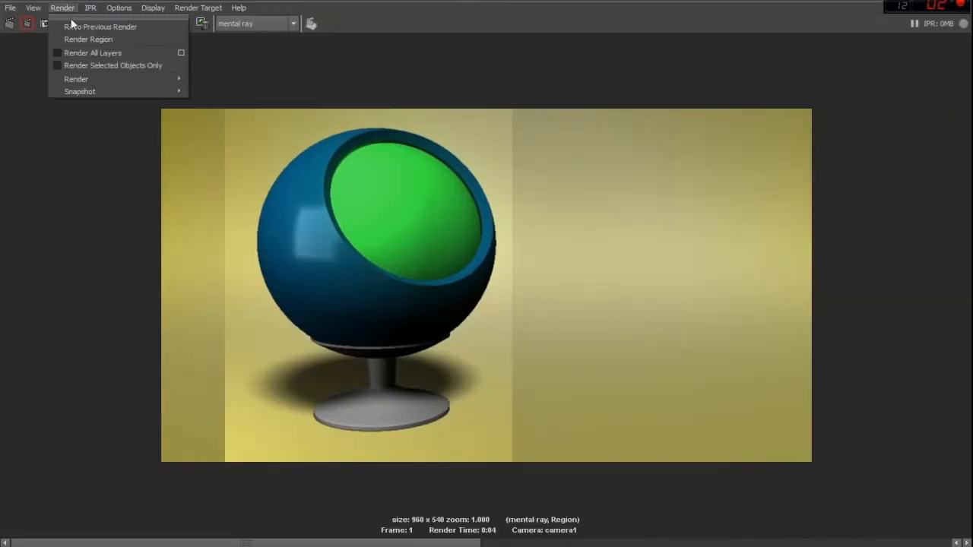
mouse_move(81, 76)
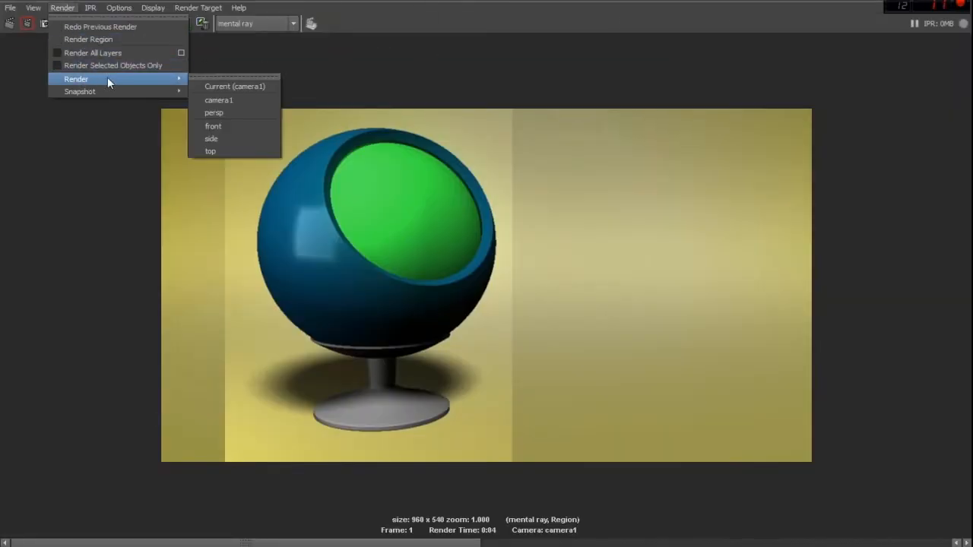
click(212, 101)
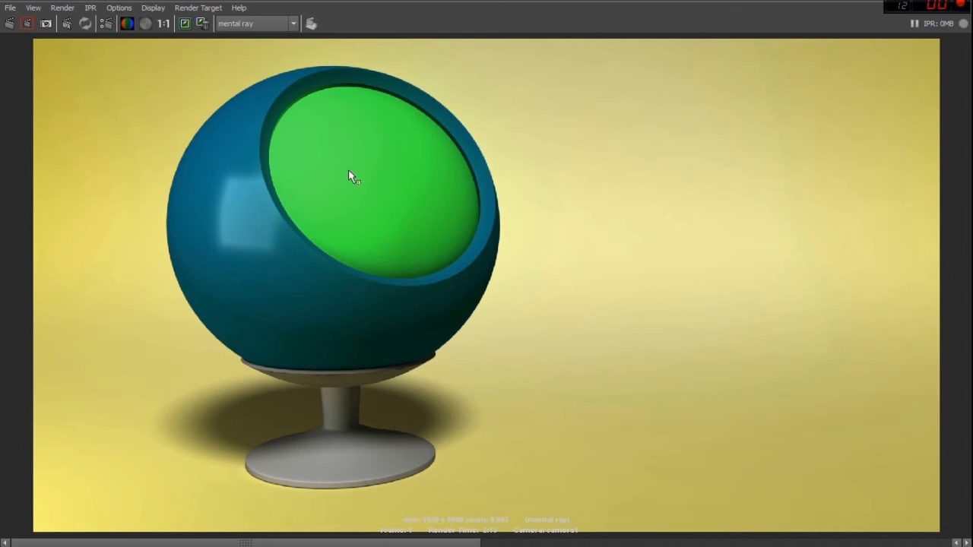
Save the rendered image to the Desktop as a JPEG named "fancy ball"
click(16, 8)
click(34, 40)
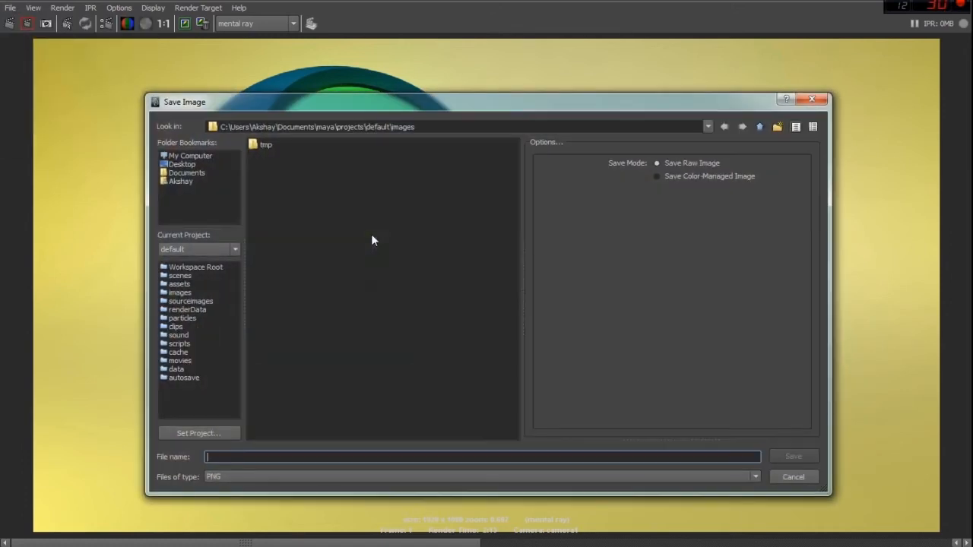
click(289, 477)
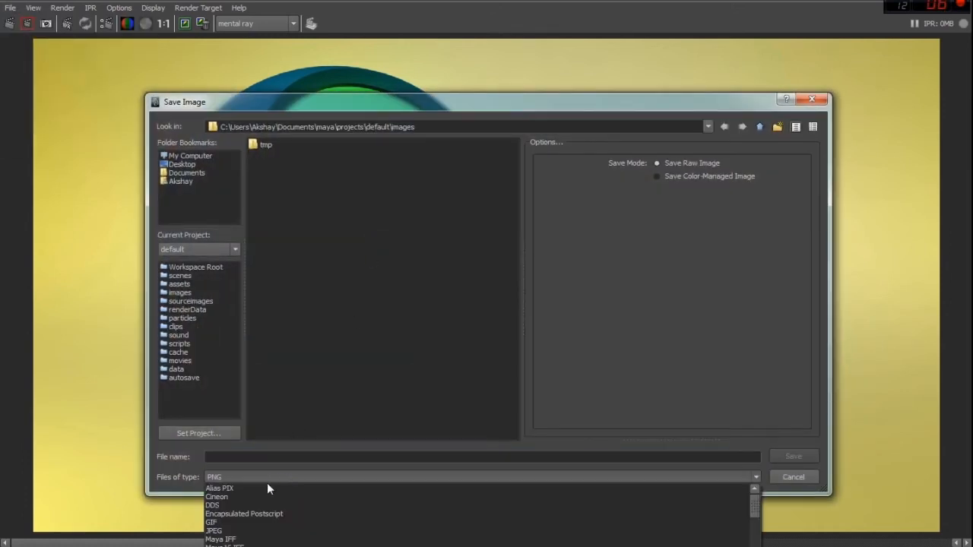
click(236, 532)
click(182, 164)
click(232, 456)
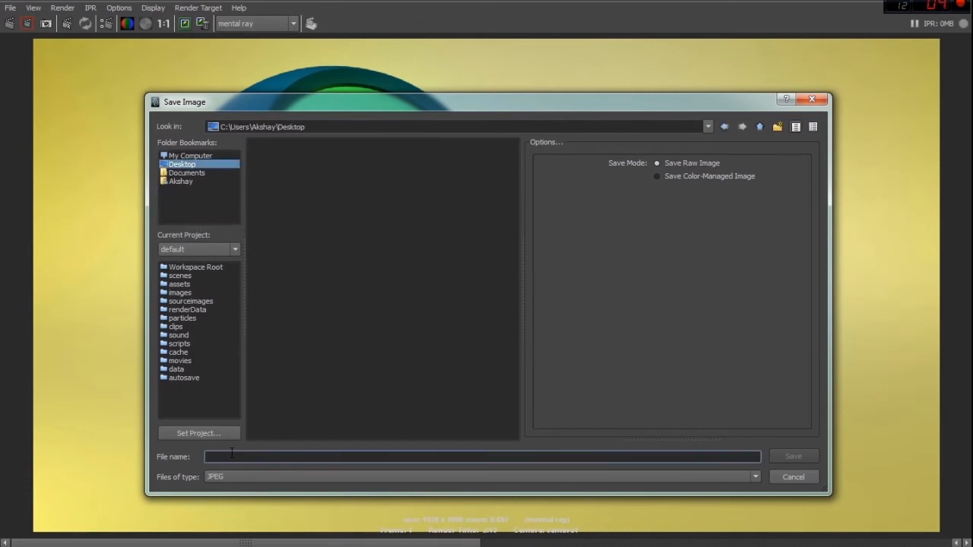
text(fan)
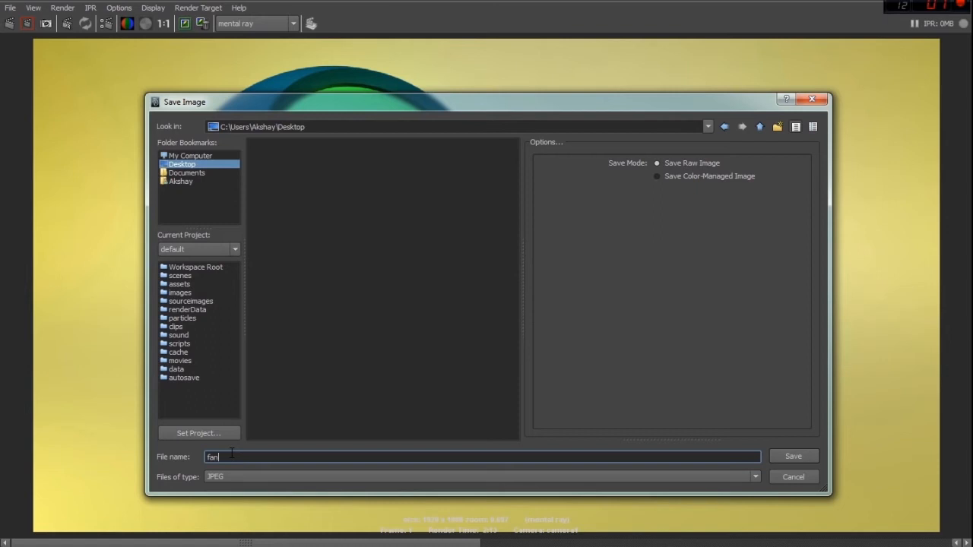
text(cy ball)
click(792, 456)
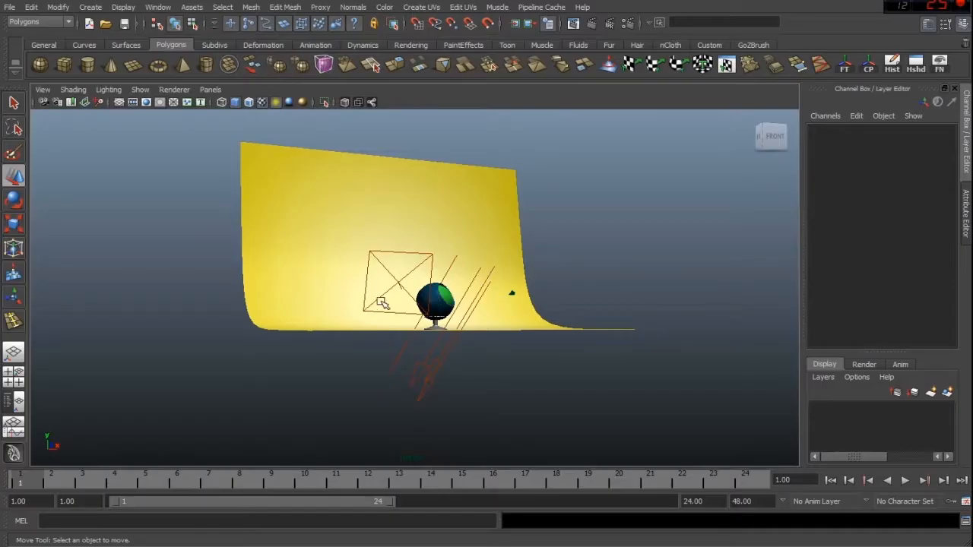
Create a render layer from the selected ball chair and curved backdrop, leaving out the lights, and make that layer active
alt+drag(380, 298, 387, 311)
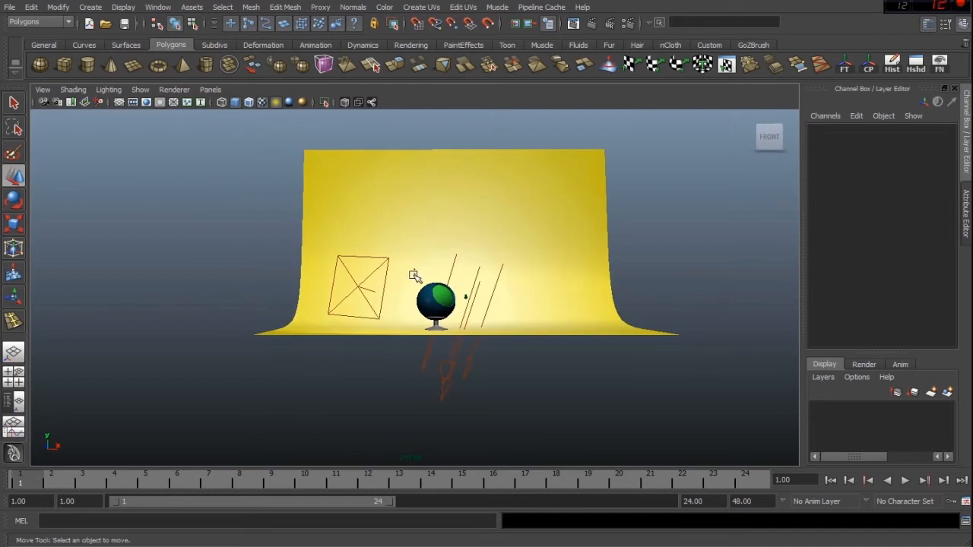
click(430, 352)
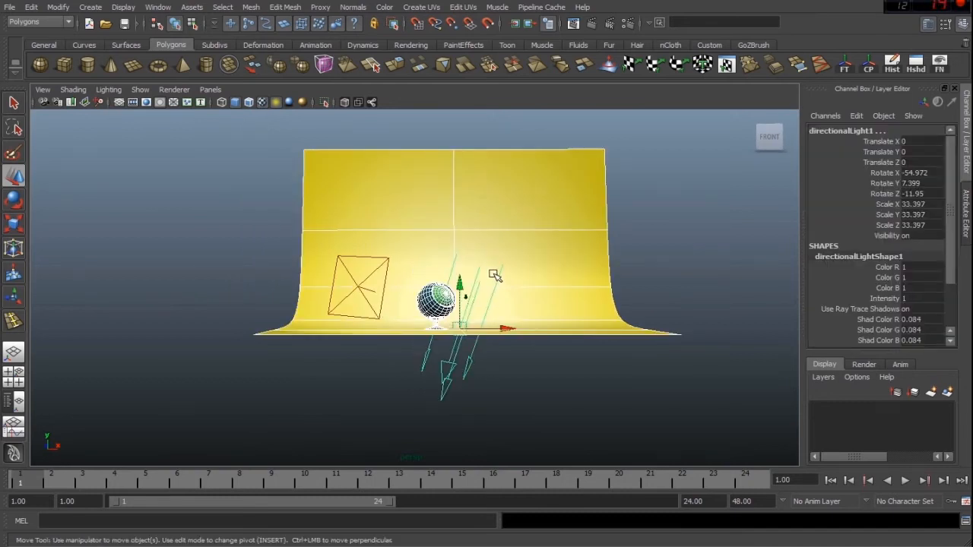
click(495, 275)
click(566, 240)
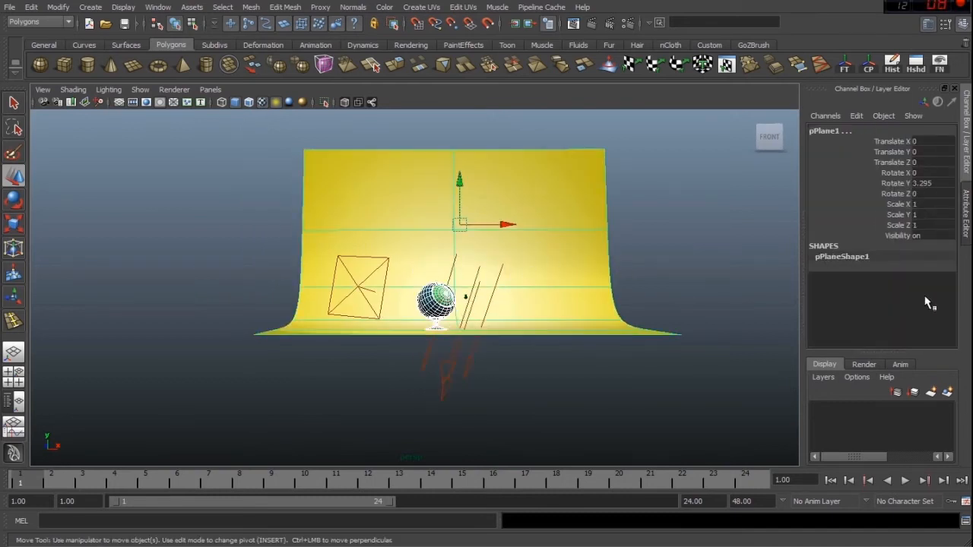
click(864, 365)
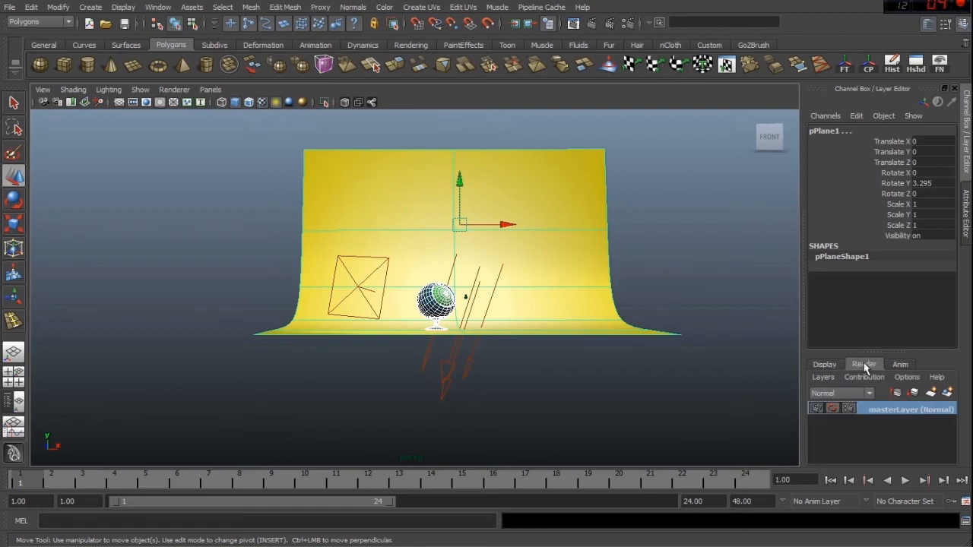
click(947, 393)
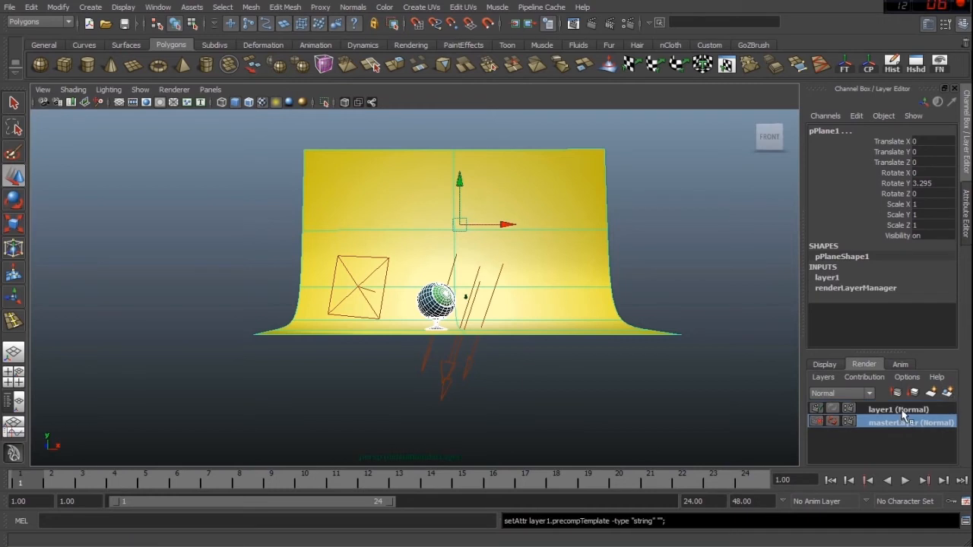
click(901, 411)
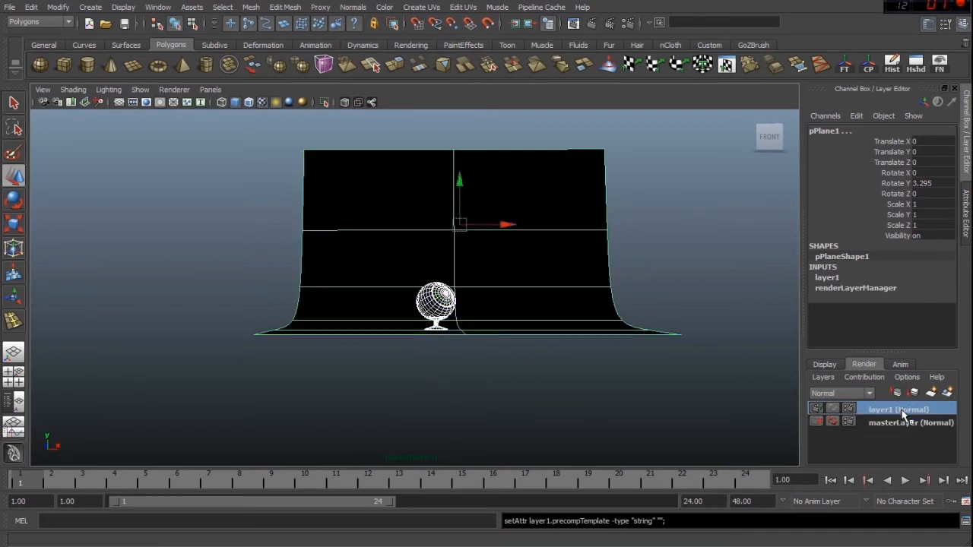
click(673, 234)
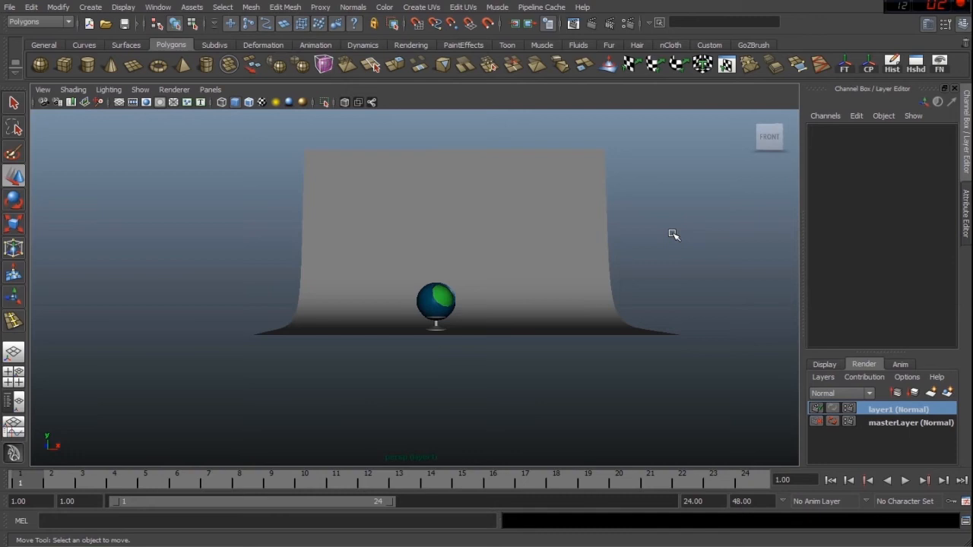
Apply the Occlusion preset to the new render layer
key(7)
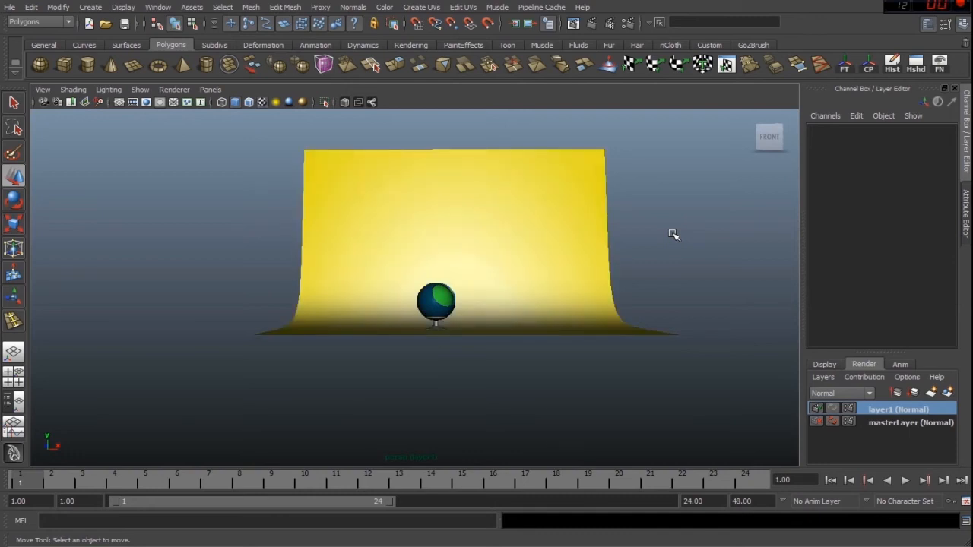
key(7)
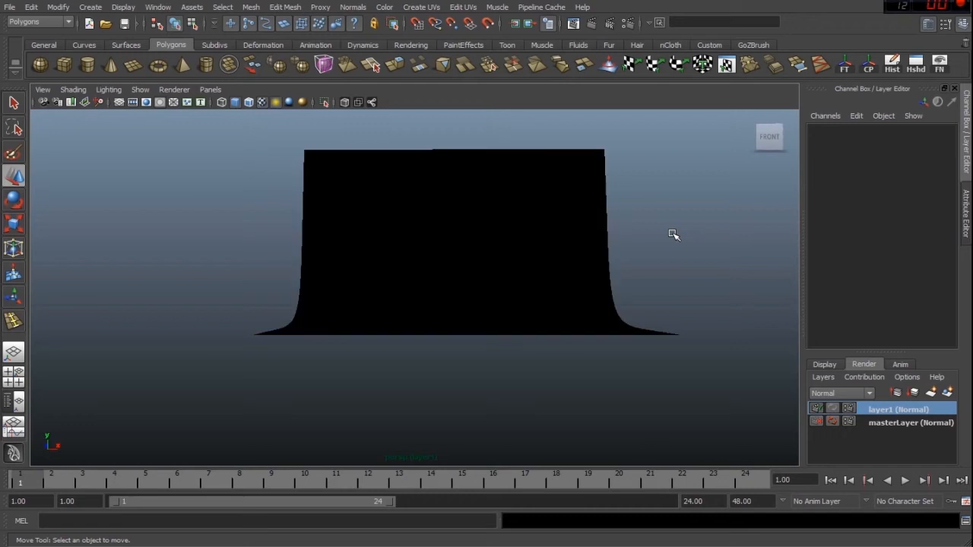
key(6)
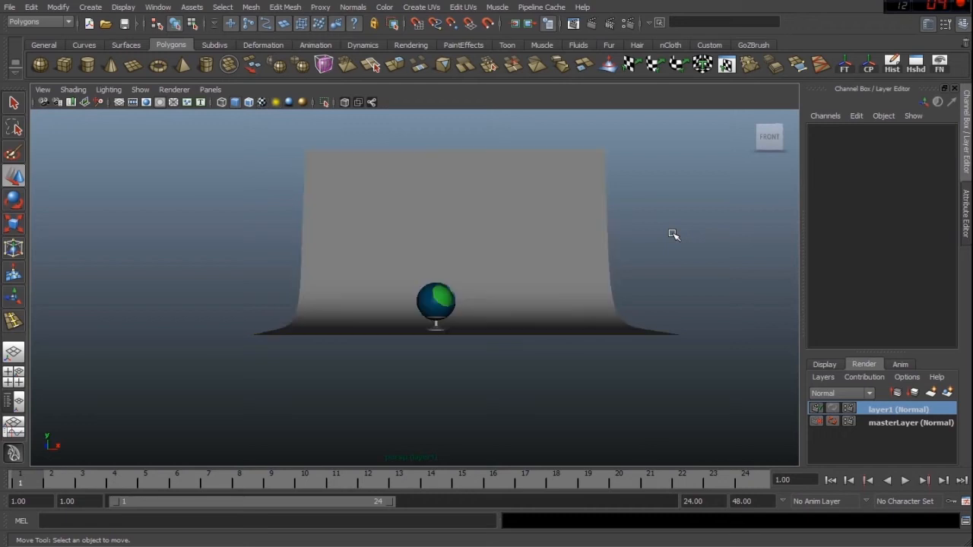
right_click(923, 407)
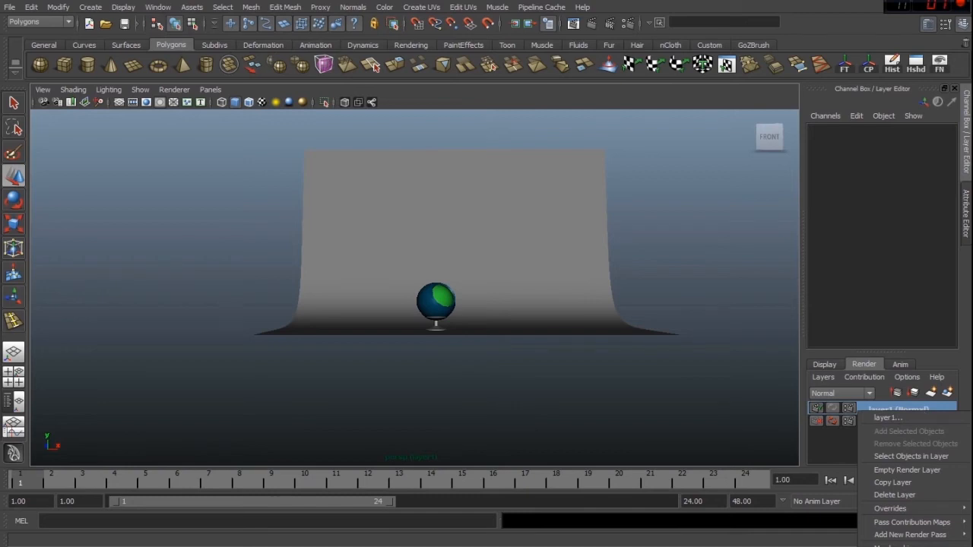
click(897, 532)
click(922, 163)
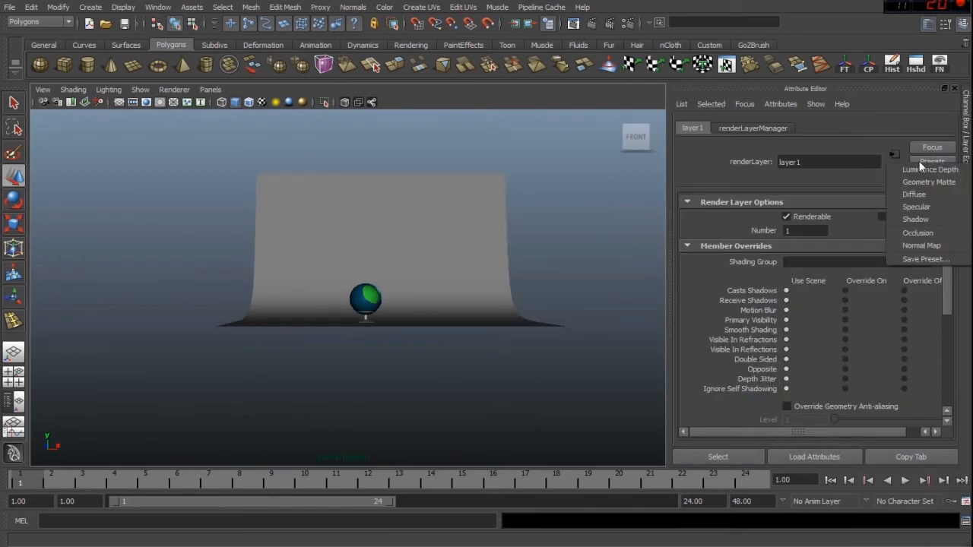
click(922, 231)
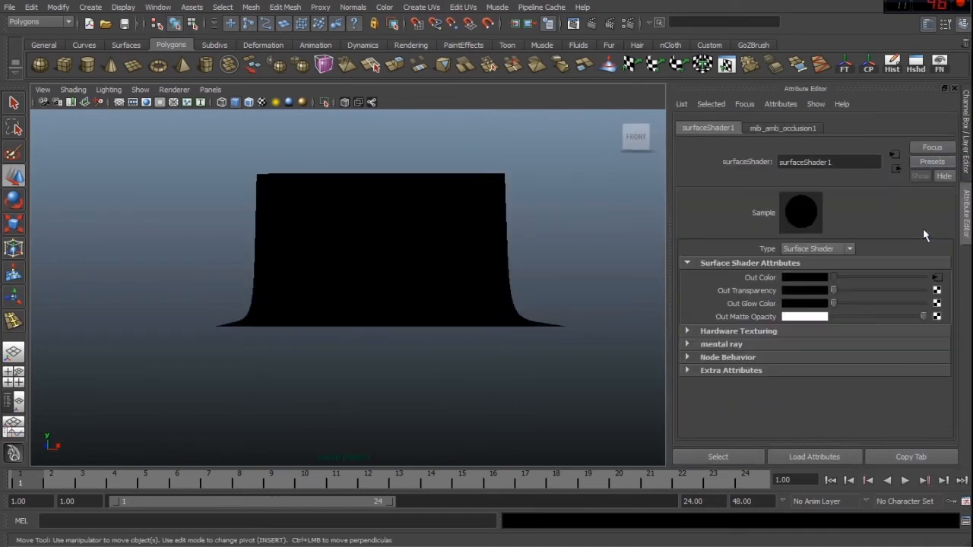
Switch the viewport to look through camera1
click(210, 89)
mouse_move(241, 102)
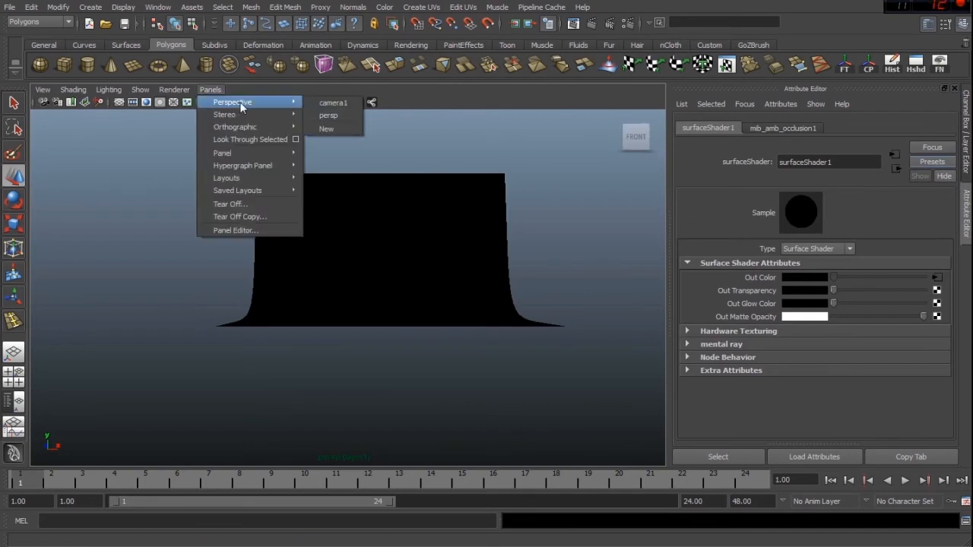
click(337, 100)
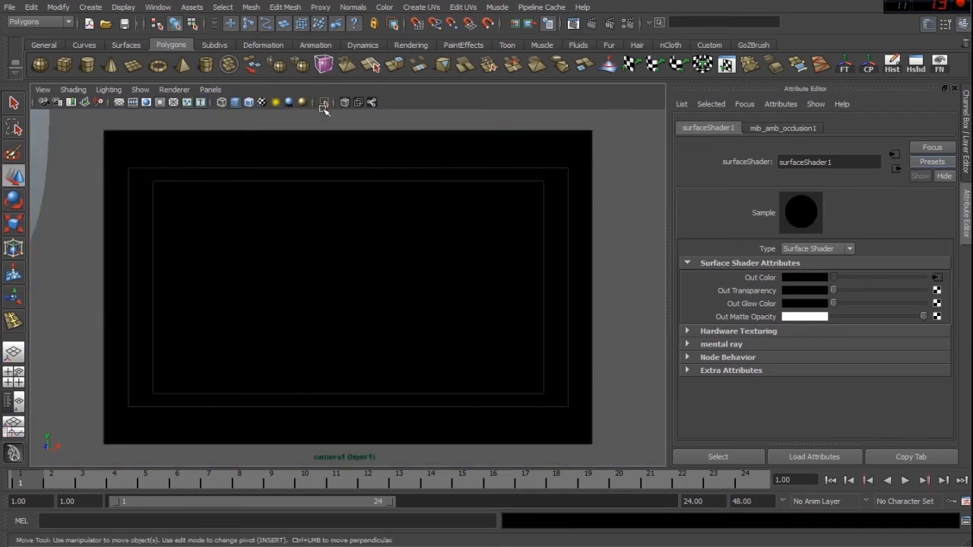
Set the Samples of the ambient occlusion texture feeding the surface shader's Out Color to 64
click(937, 277)
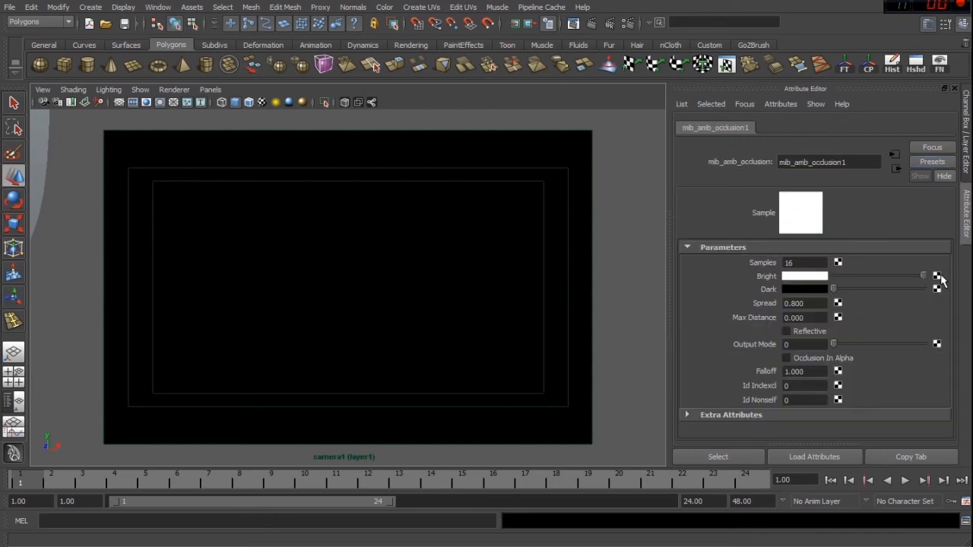
click(825, 262)
text(64)
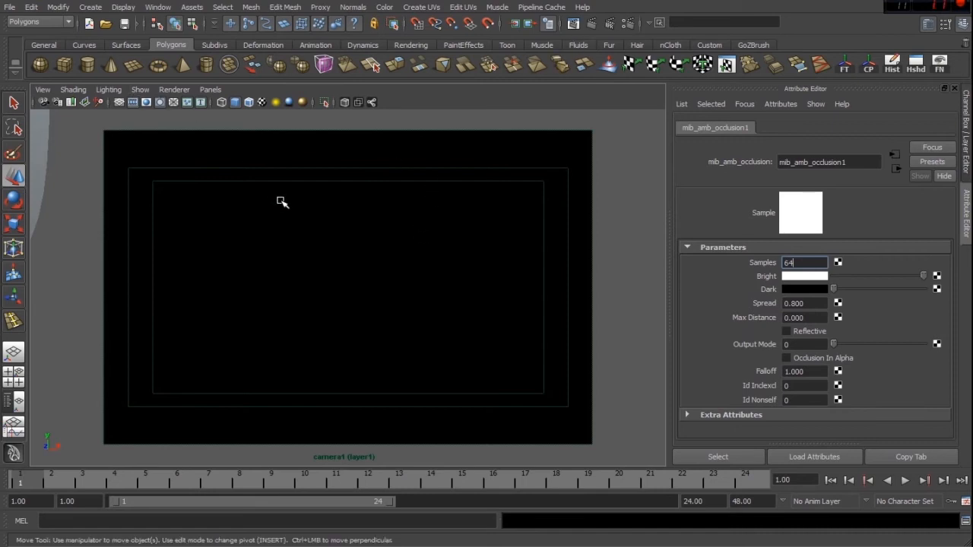
Turn on the Object Details heads-up display in the viewport
click(818, 318)
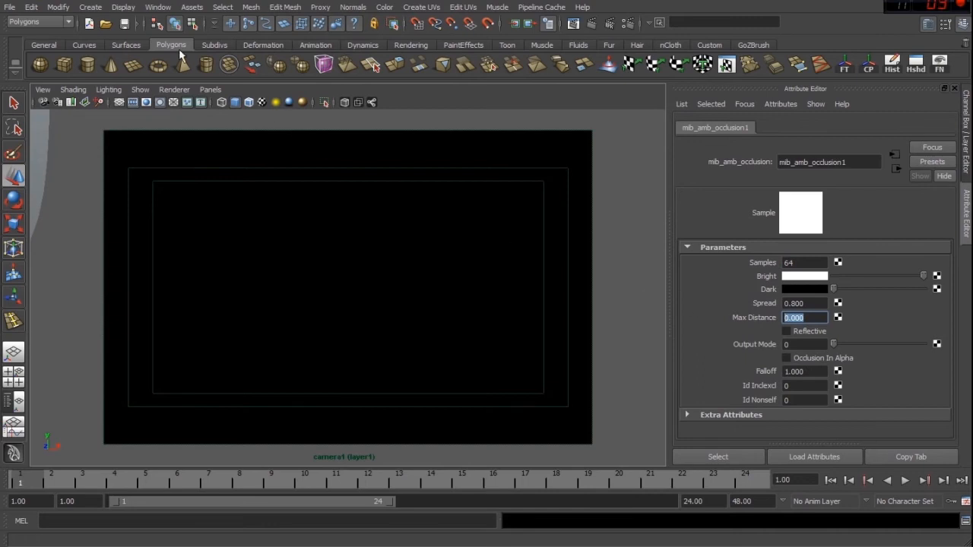
click(133, 8)
mouse_move(148, 41)
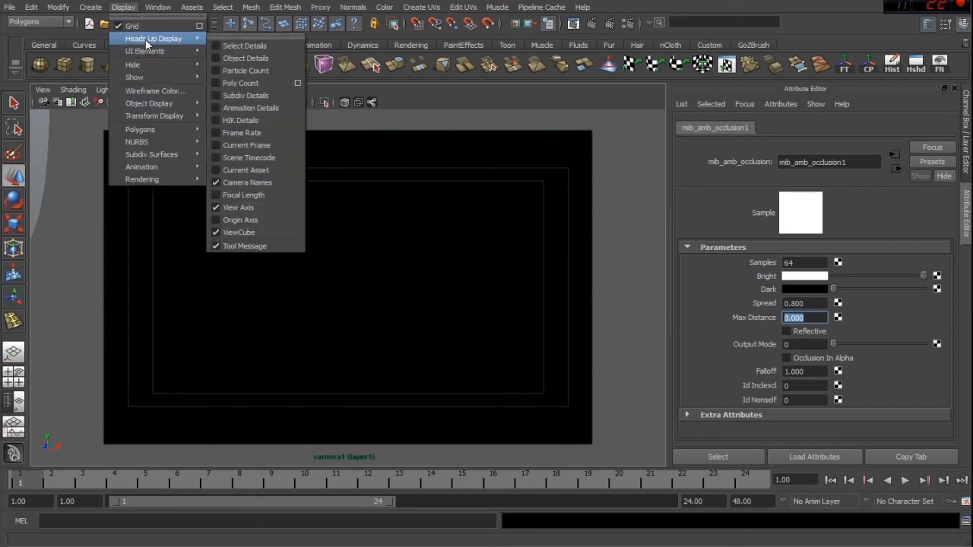
click(220, 58)
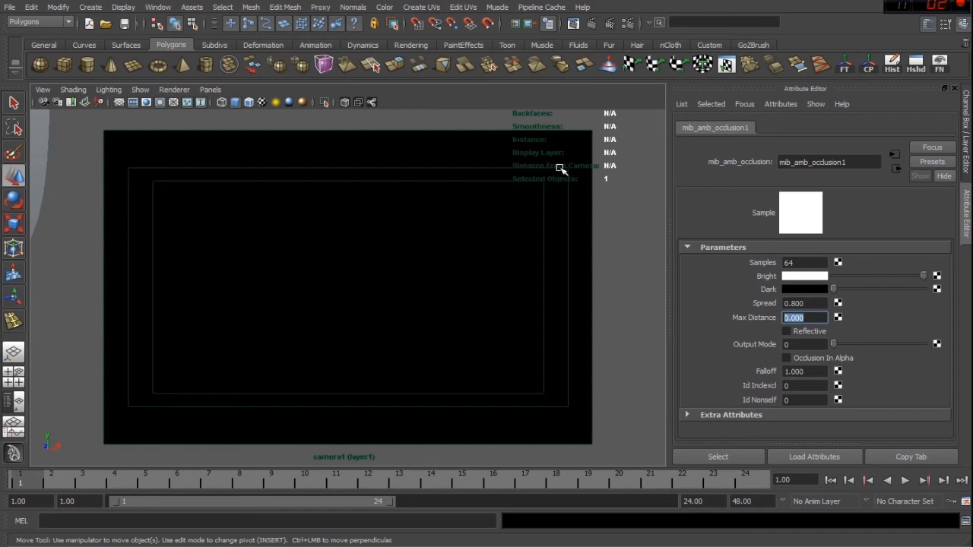
Set the ambient occlusion Max Distance to 42.729, the chair sphere's distance from the camera, and render the occlusion layer
click(378, 253)
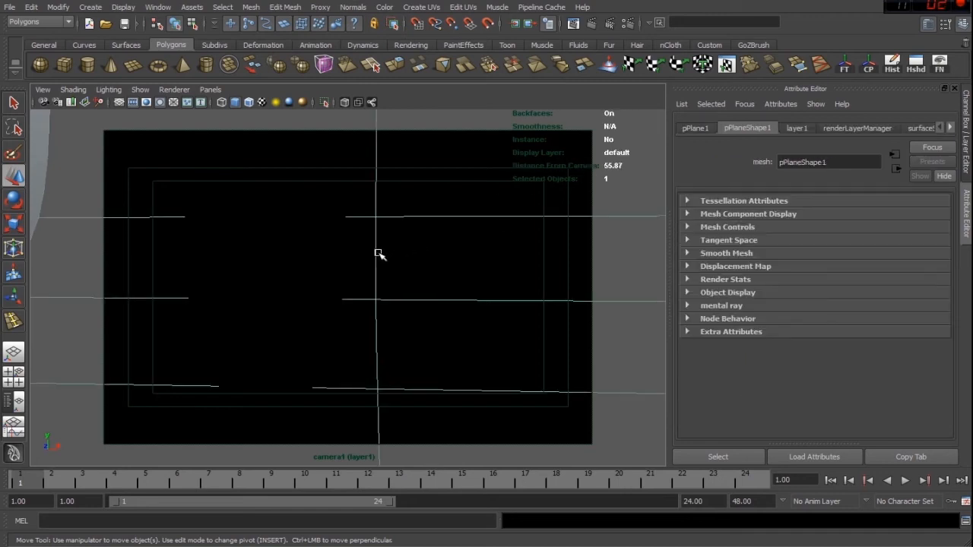
click(301, 252)
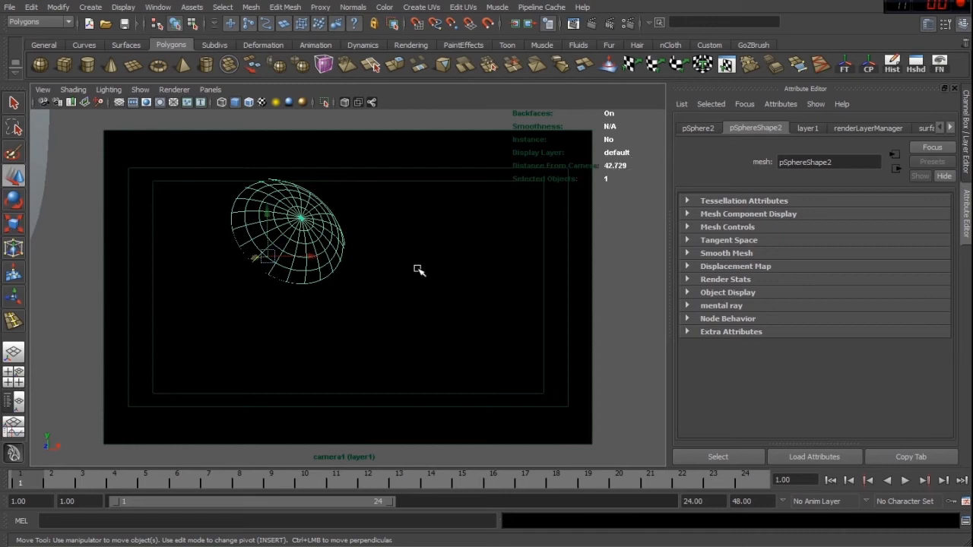
click(920, 127)
click(938, 277)
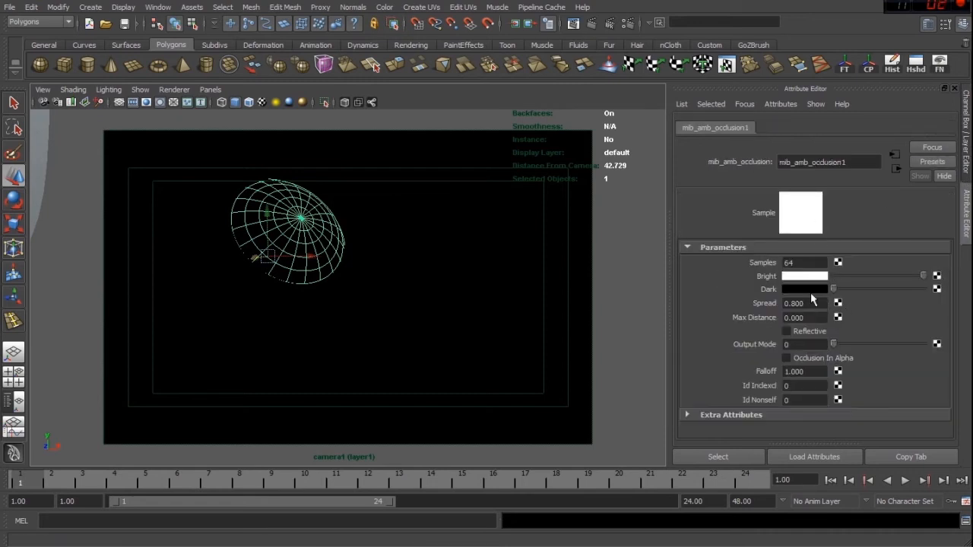
click(812, 318)
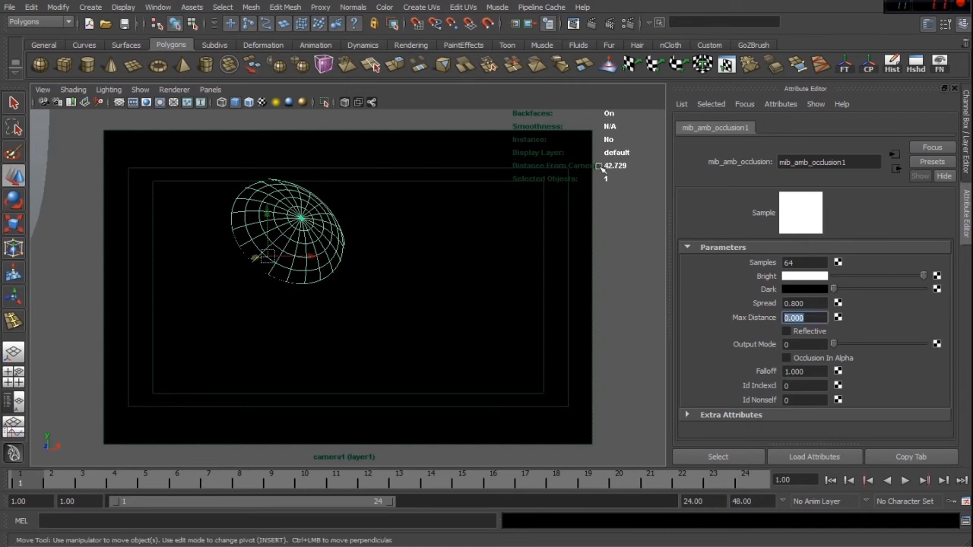
text(42.729)
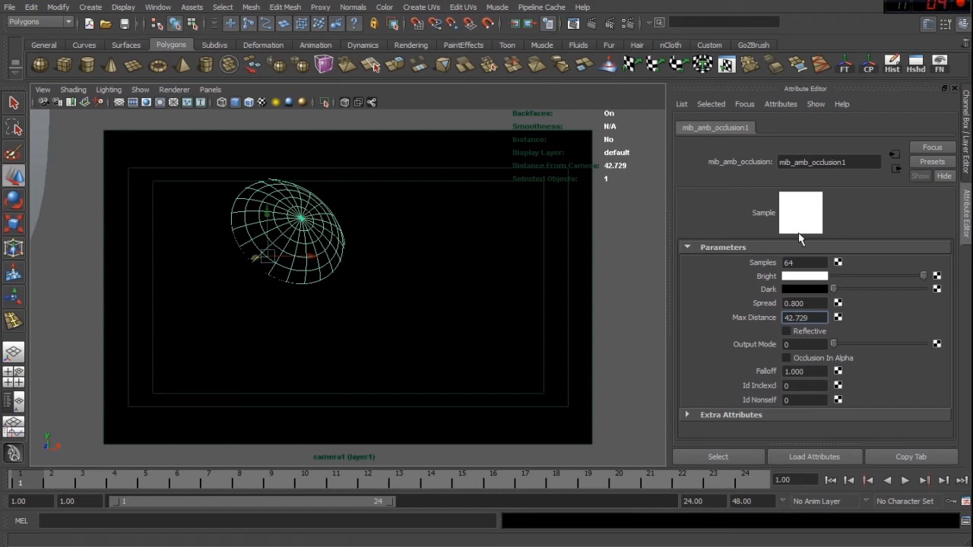
click(583, 25)
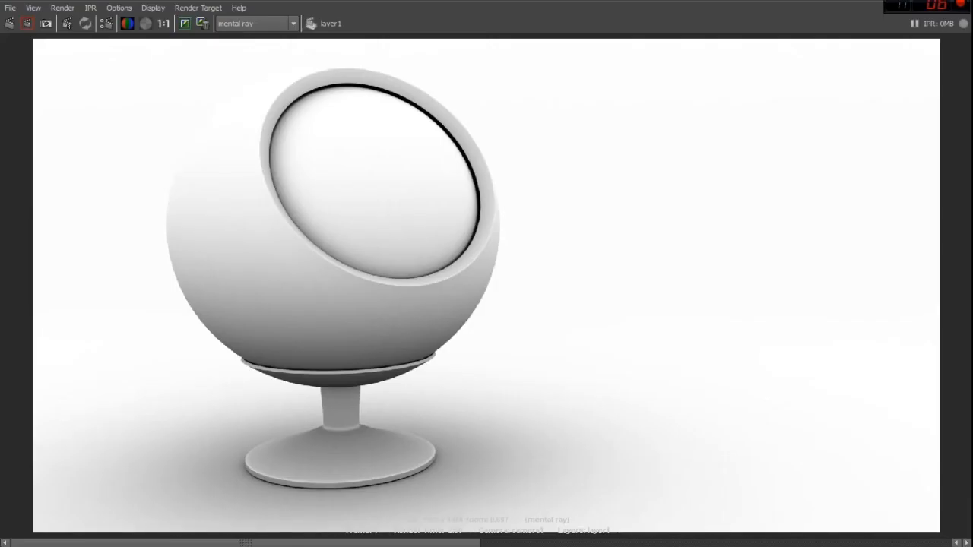
Switch to Photoshop and copy the image from "fancy ball occlu.jpg" onto "fancy ball.jpg" as a layer aligned with the color render
click(138, 546)
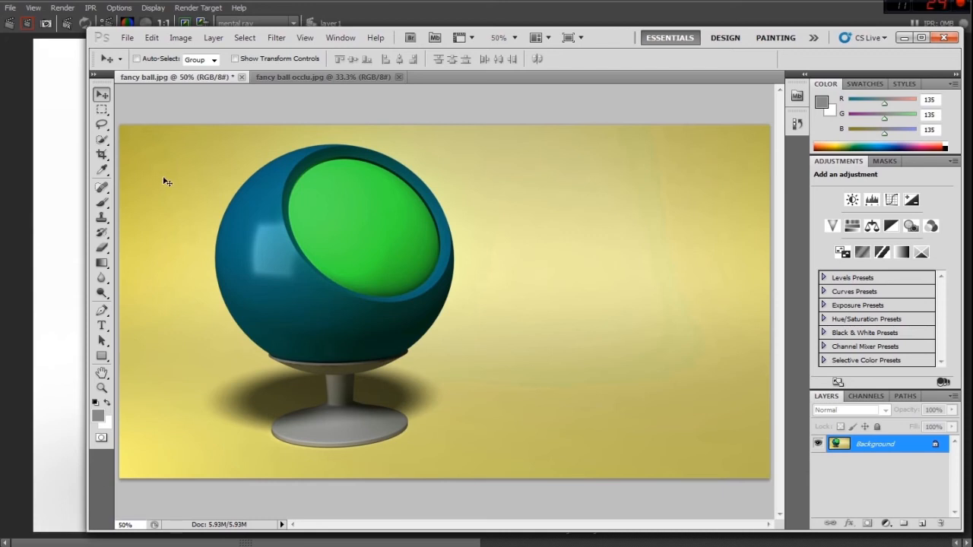
click(323, 75)
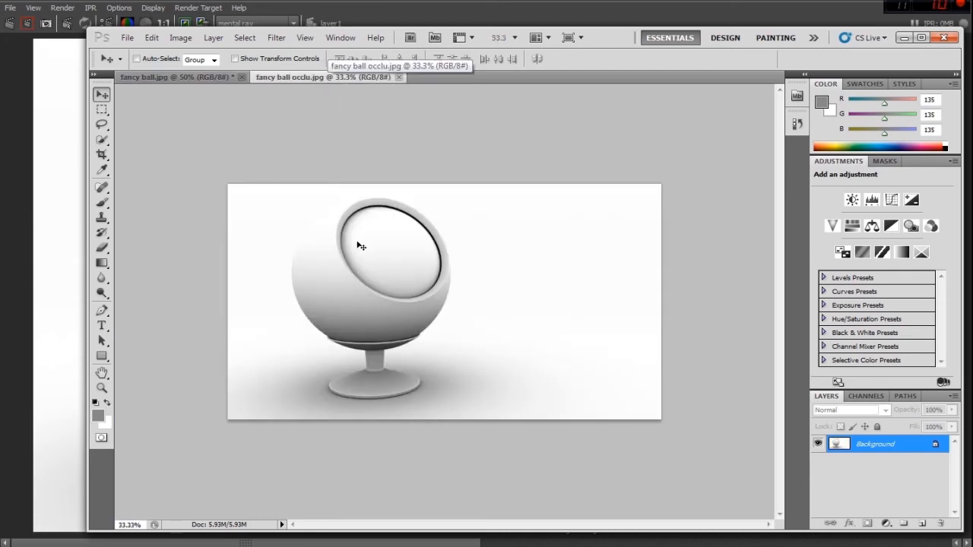
drag(215, 80, 328, 212)
drag(268, 228, 383, 293)
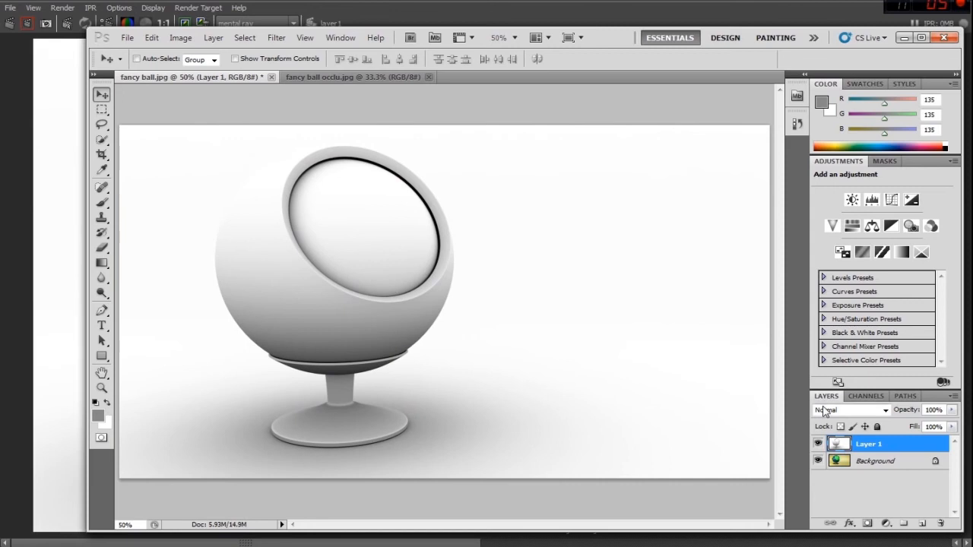
Set the occlusion layer's blend mode to Multiply and toggle its visibility off and on to compare
click(824, 411)
click(831, 120)
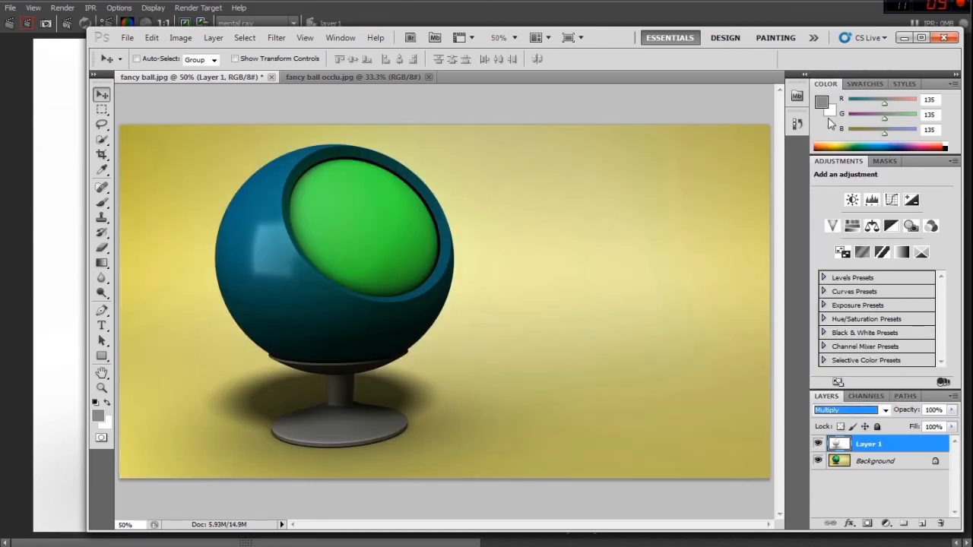
click(818, 444)
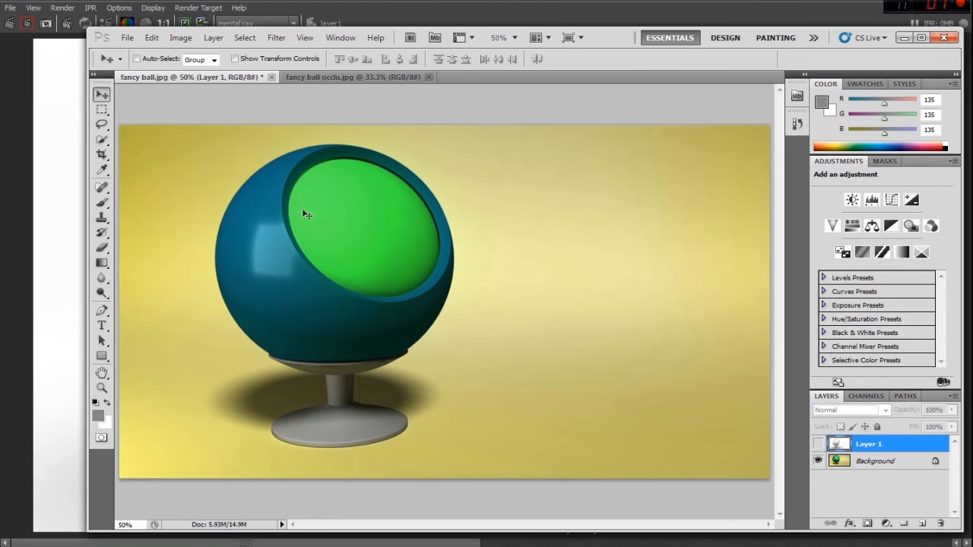
click(818, 445)
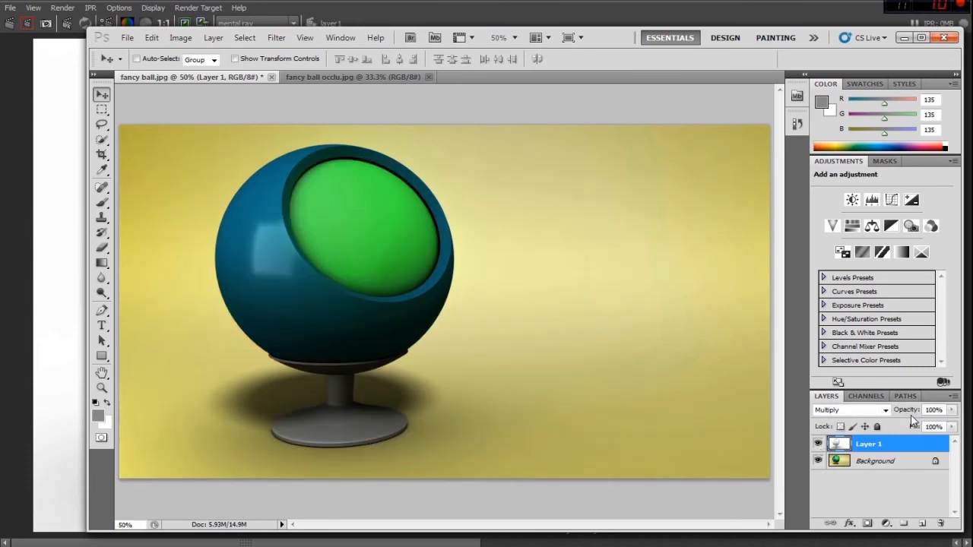
Keep the occlusion layer in Multiply mode and lower its Fill to 77%
key(ctrl+plus)
key(ctrl+plus)
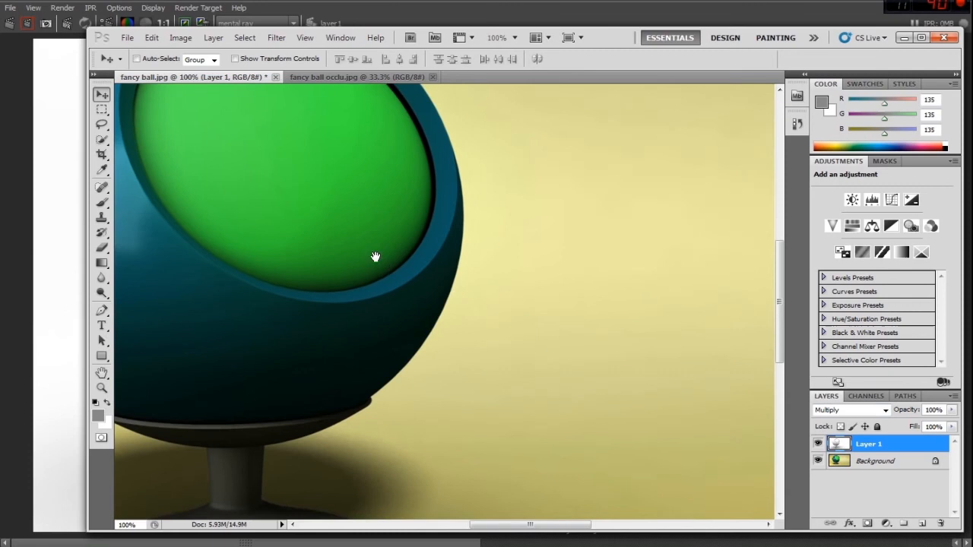
drag(377, 260, 576, 378)
click(855, 411)
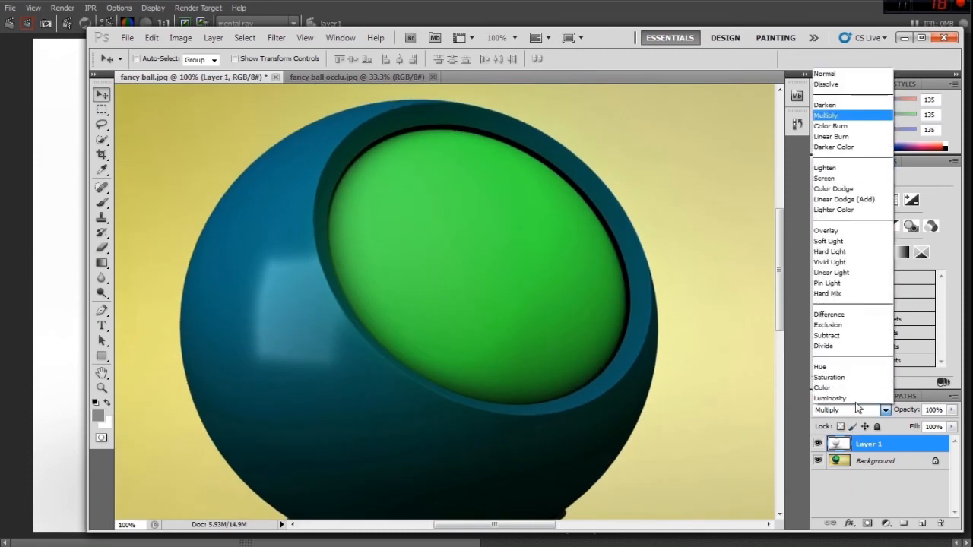
click(903, 447)
drag(912, 430, 898, 431)
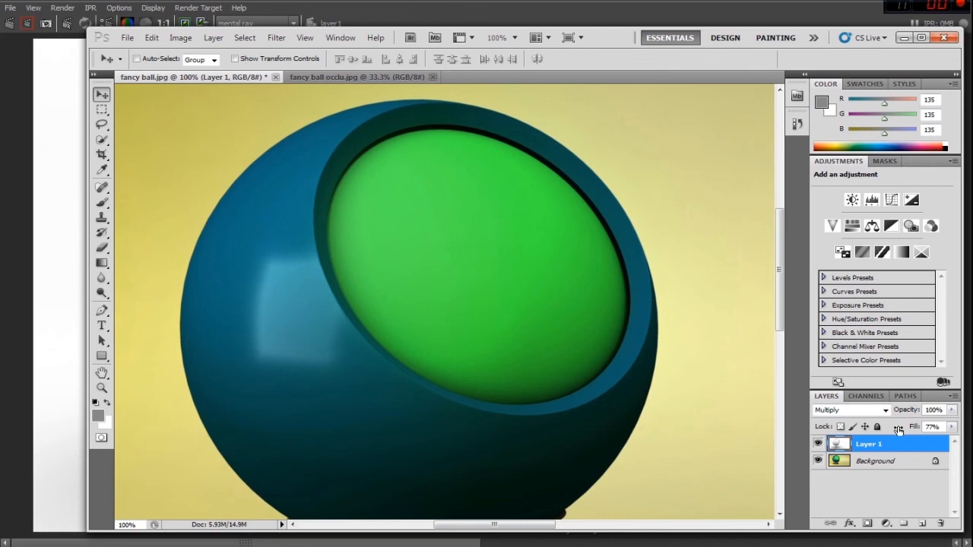
Lower the occlusion layer's Fill to 66% and its Opacity to 86%
mouse_move(897, 430)
mouse_down()
mouse_move(940, 430)
mouse_move(915, 429)
mouse_up()
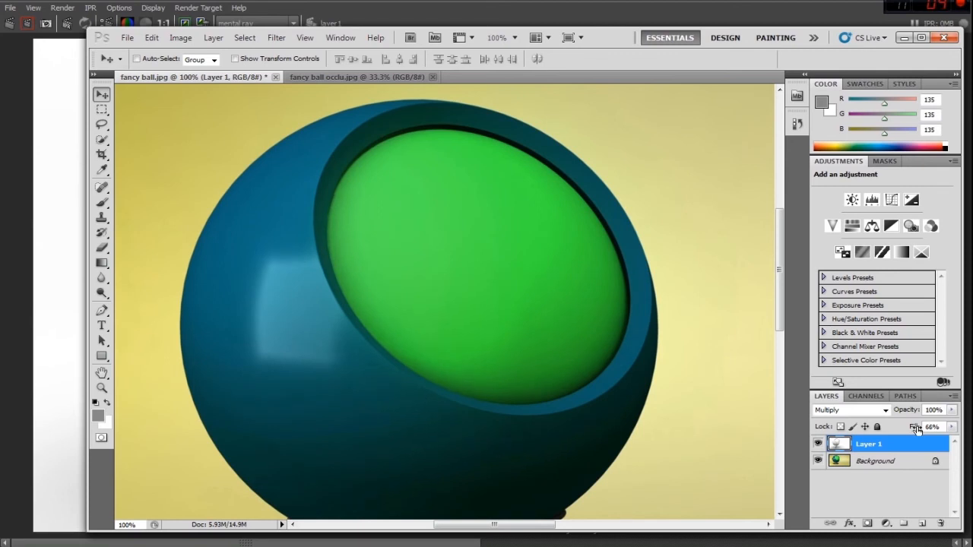
key(ctrl+minus)
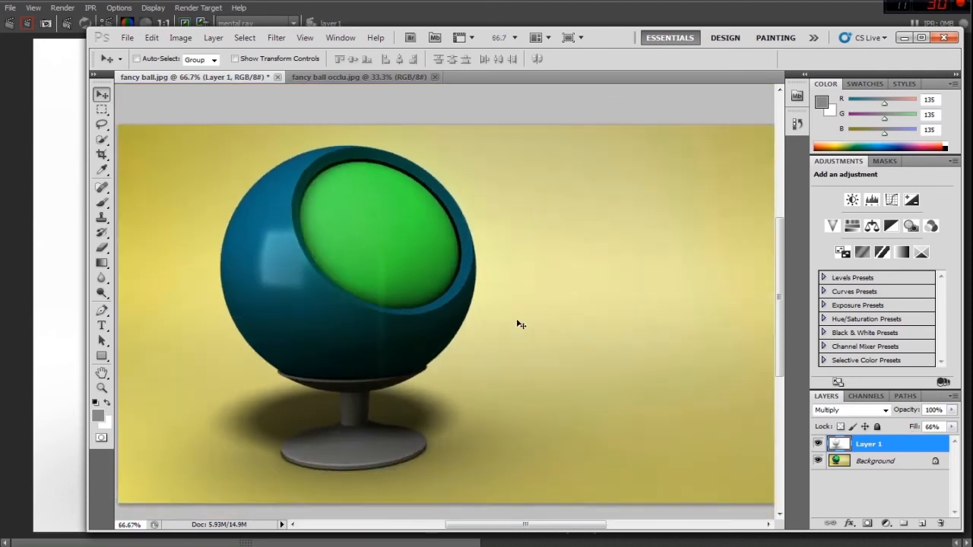
key(ctrl+minus)
drag(906, 411, 900, 411)
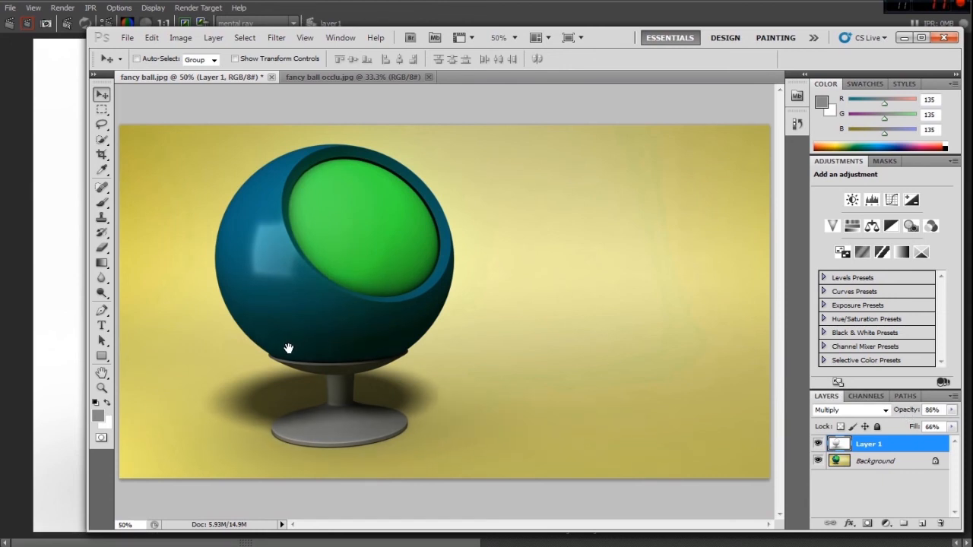
key(ctrl+plus)
drag(266, 341, 389, 326)
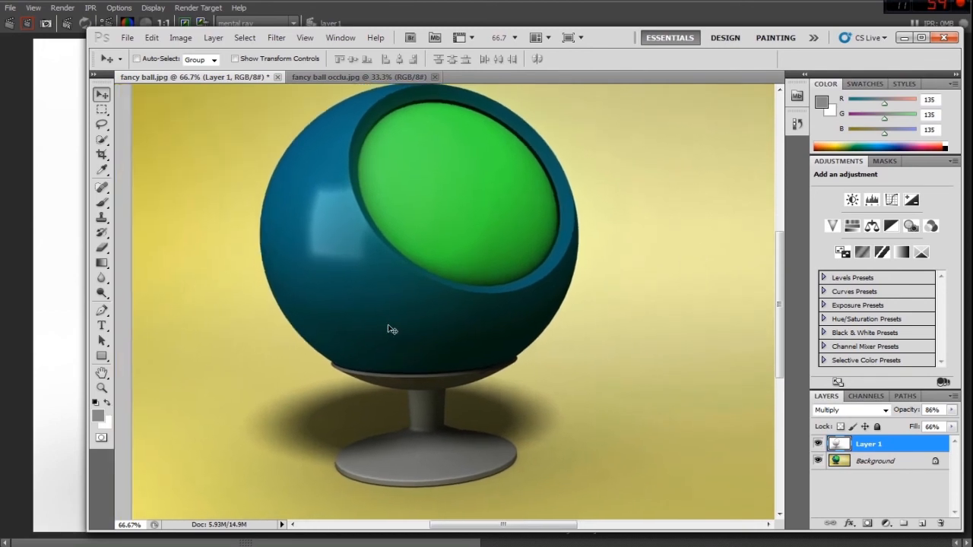
Duplicate the Background layer and apply the Glowing Edges filter to the copy
click(889, 462)
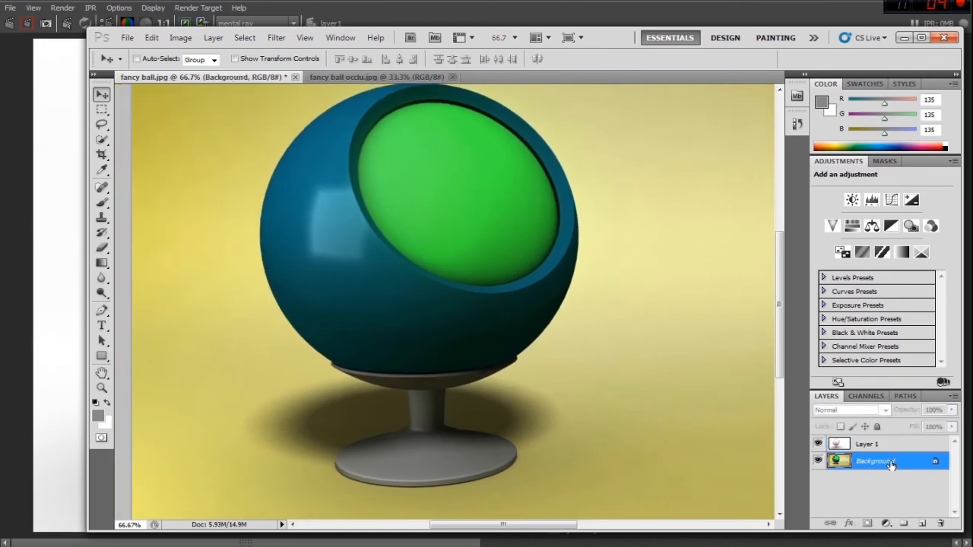
key(ctrl+j)
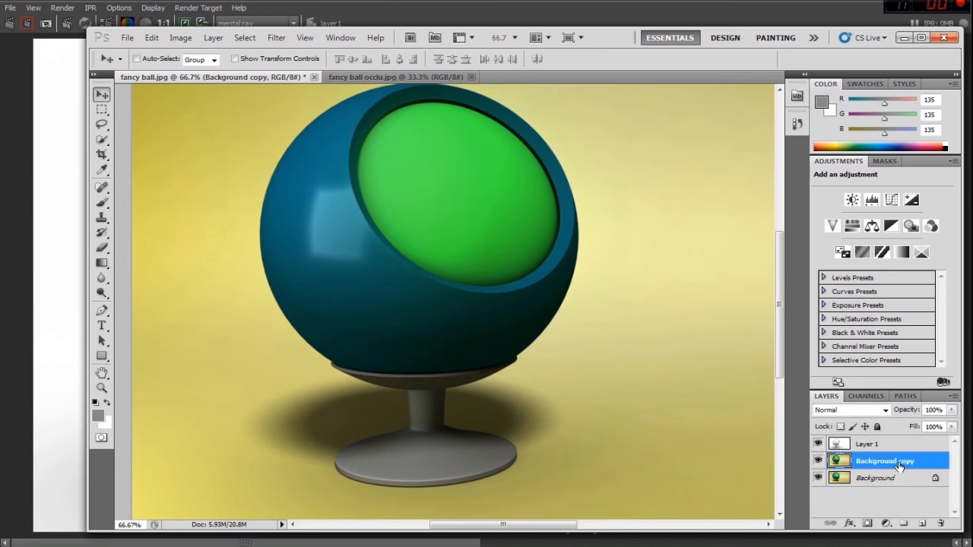
click(276, 37)
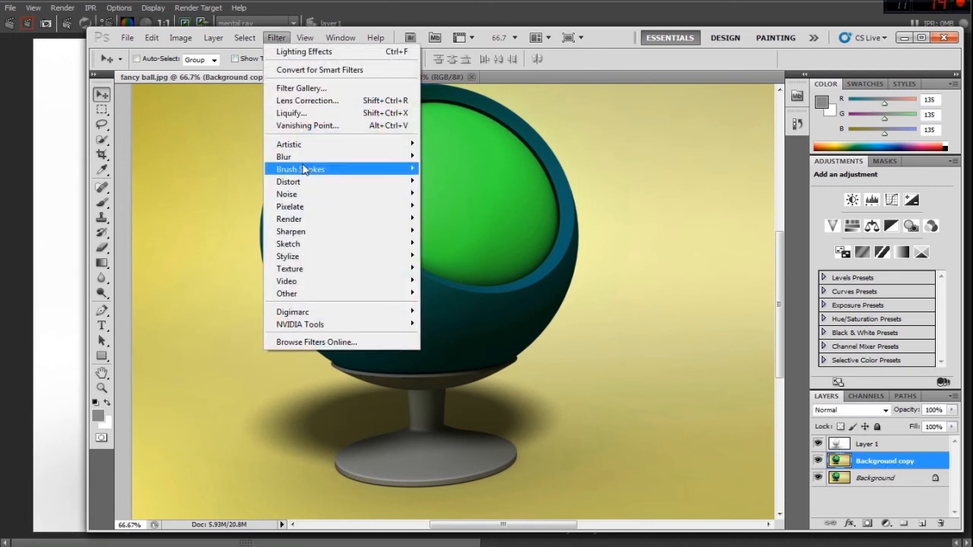
mouse_move(304, 219)
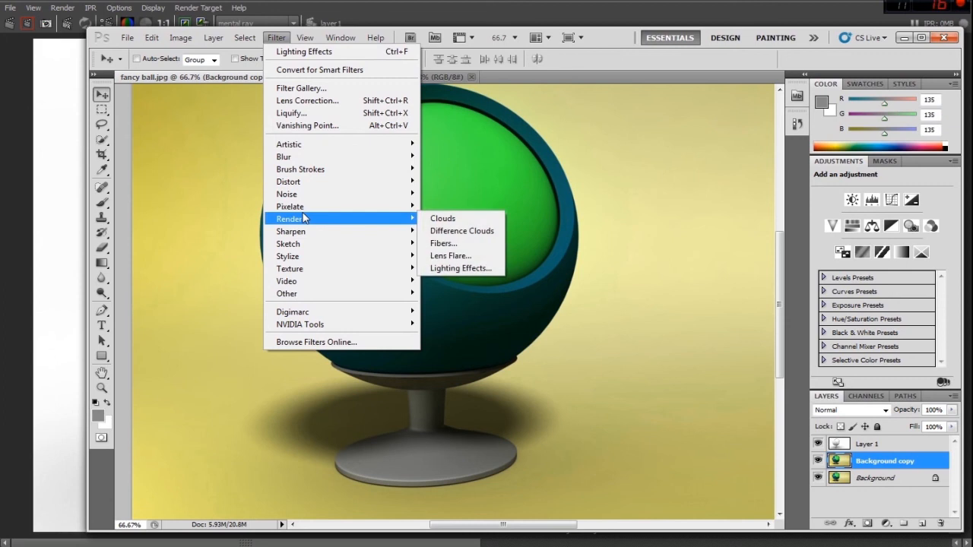
mouse_move(314, 258)
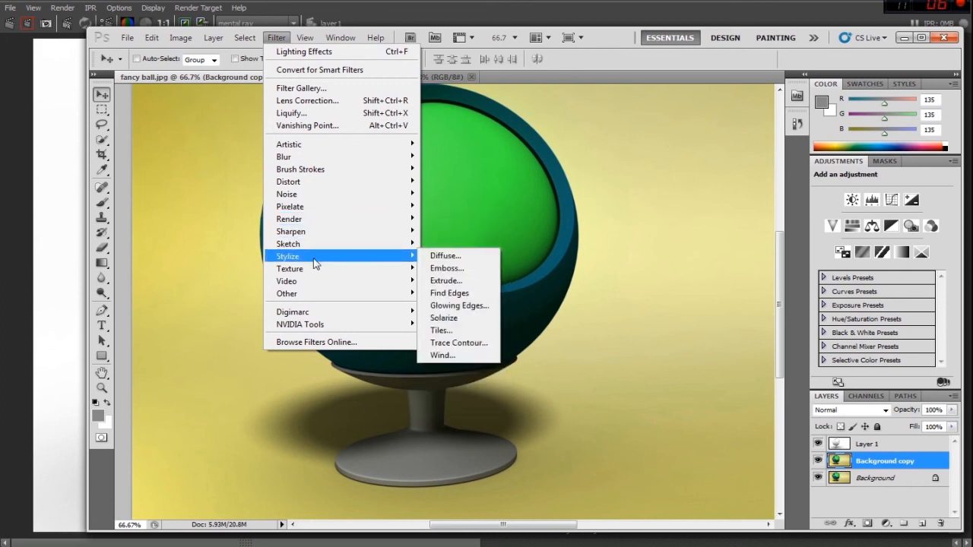
click(459, 304)
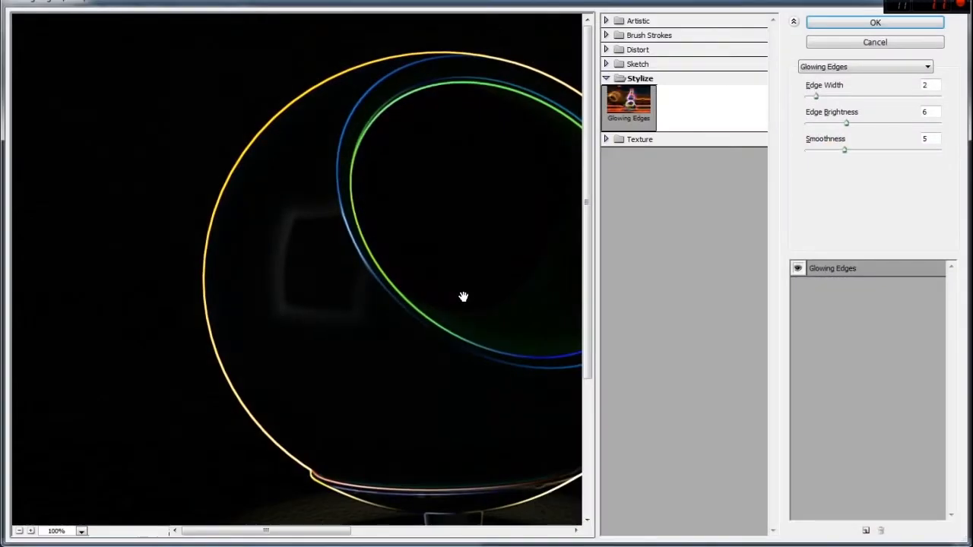
drag(393, 385, 324, 307)
drag(844, 149, 837, 126)
click(899, 27)
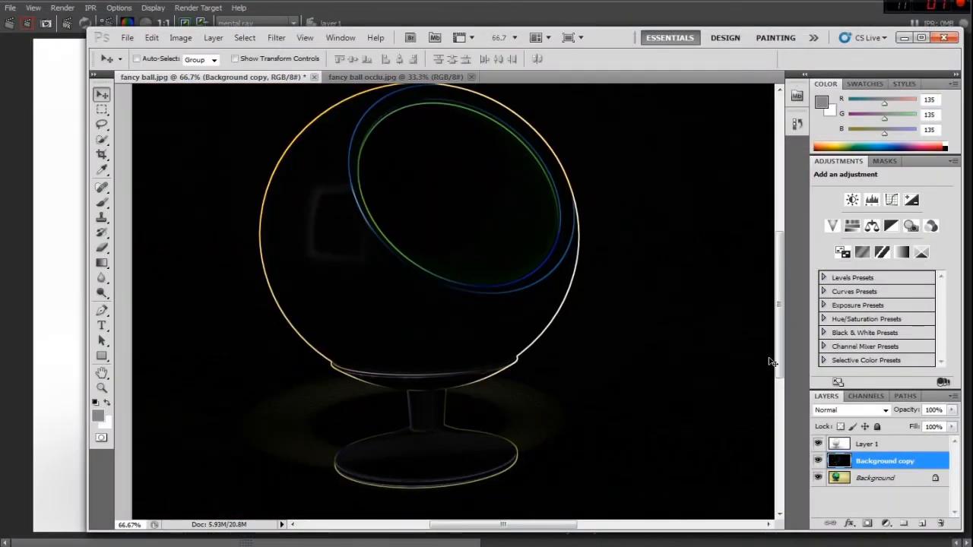
Desaturate the glowing-edges layer and set its blend mode to Screen
key(ctrl+shift+u)
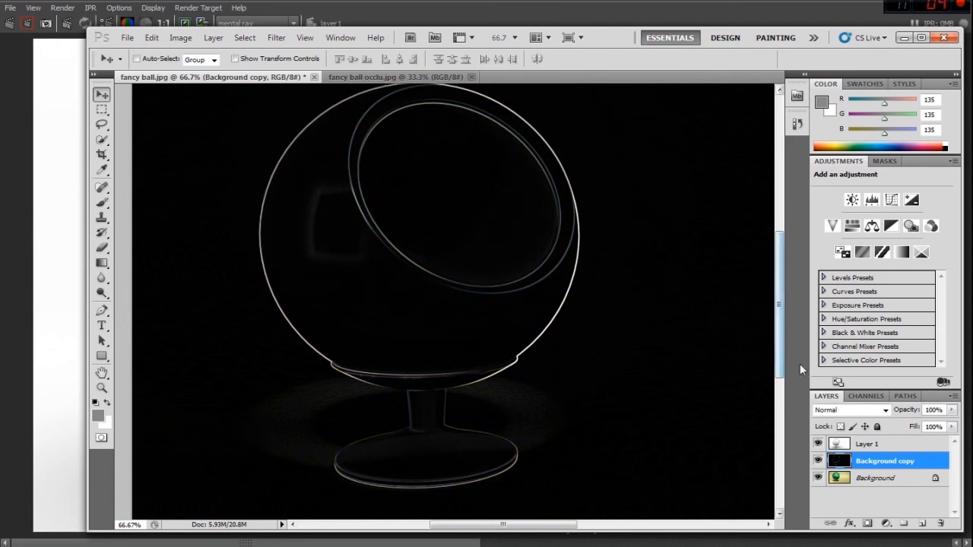
click(846, 410)
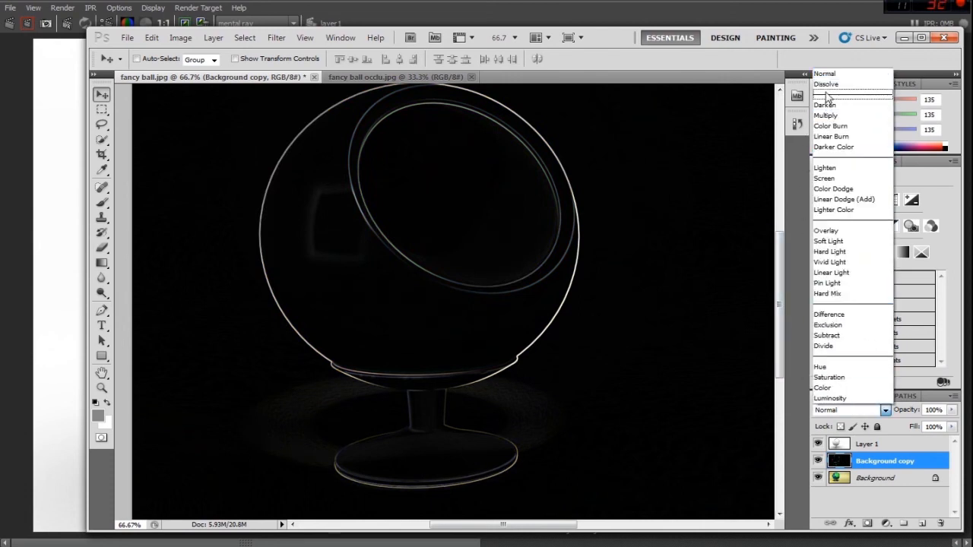
click(827, 178)
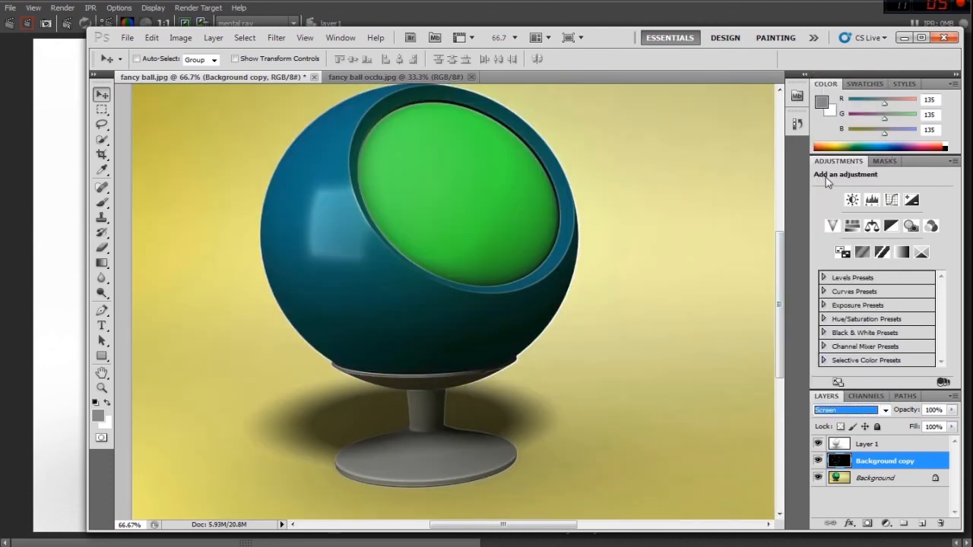
Soften the edge highlights on the Background copy layer with a Gaussian Blur of 1.6 pixels radius
key(ctrl+plus)
drag(248, 328, 327, 408)
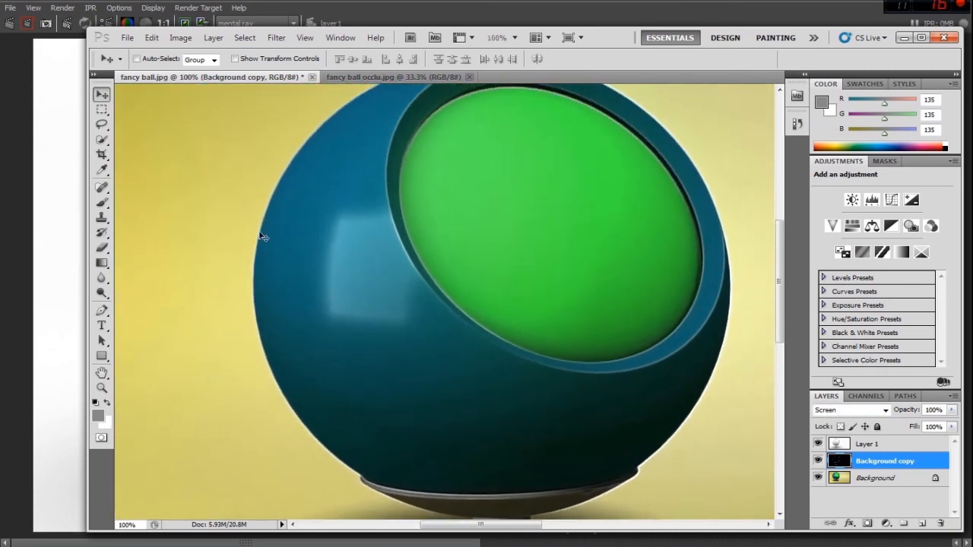
drag(319, 196, 322, 271)
key(ctrl+plus)
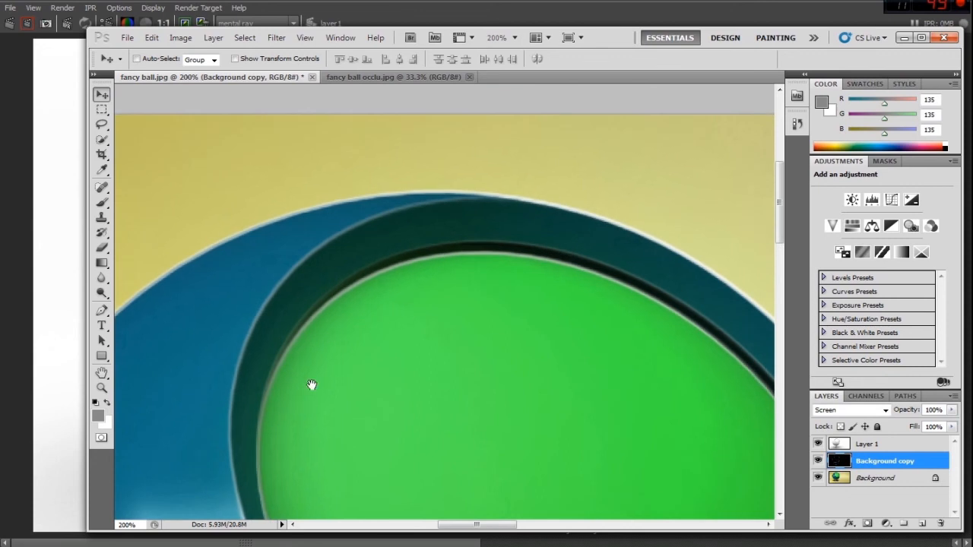
drag(310, 385, 342, 198)
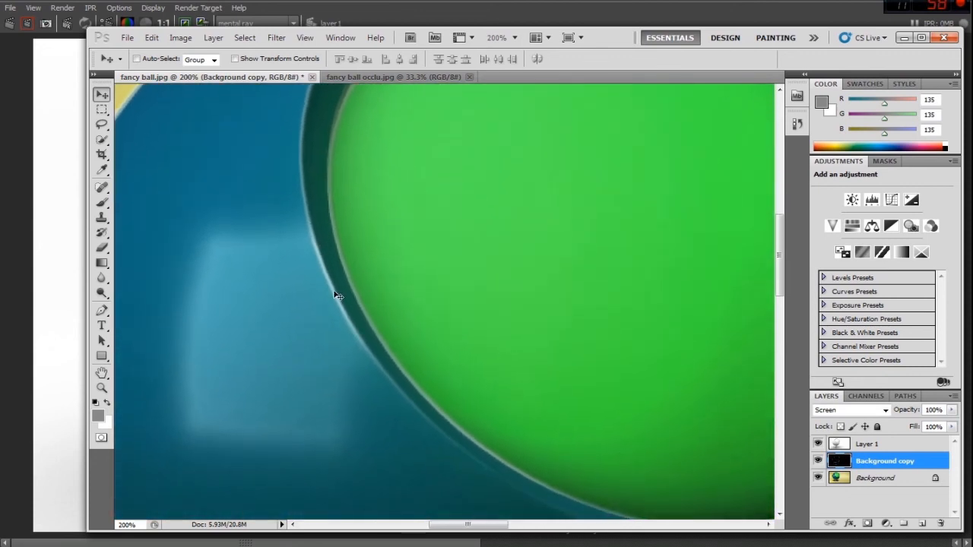
drag(316, 230, 226, 408)
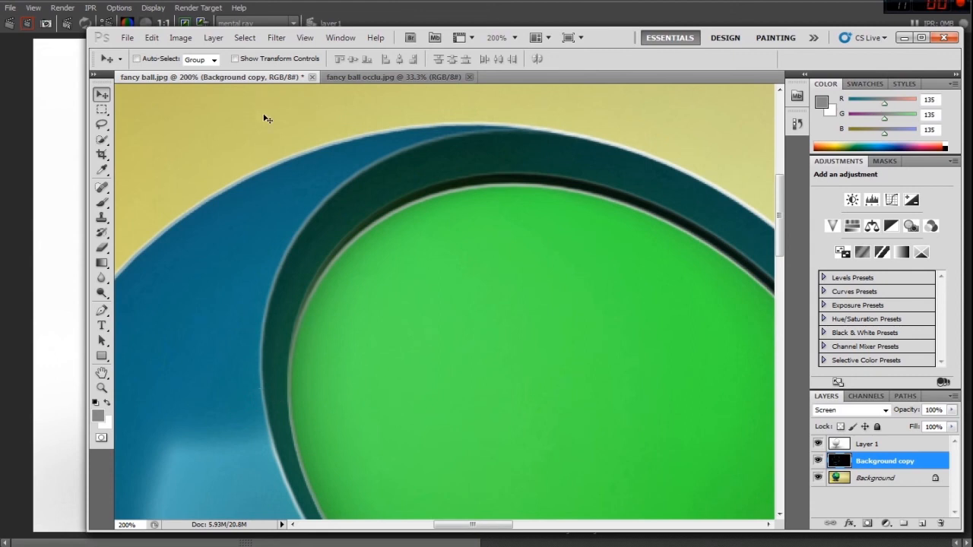
click(275, 38)
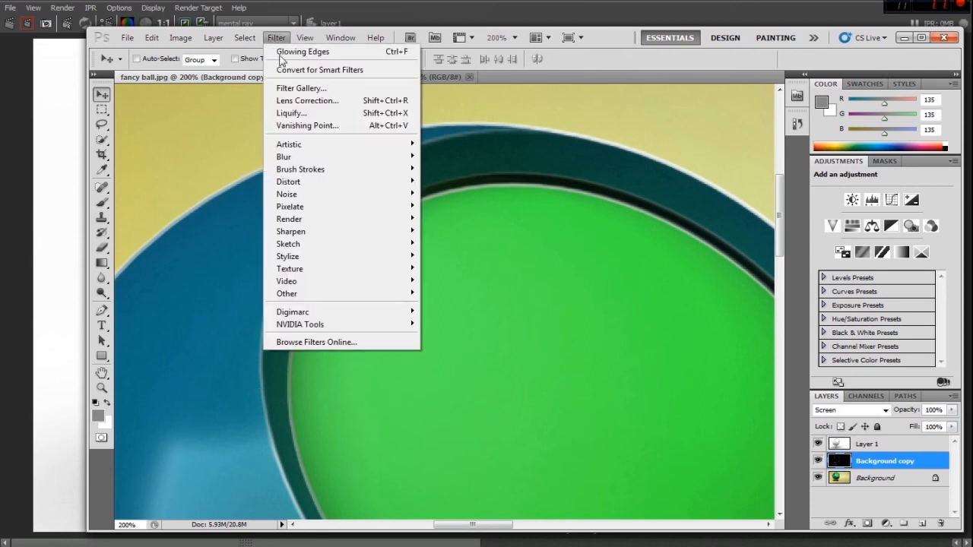
mouse_move(304, 161)
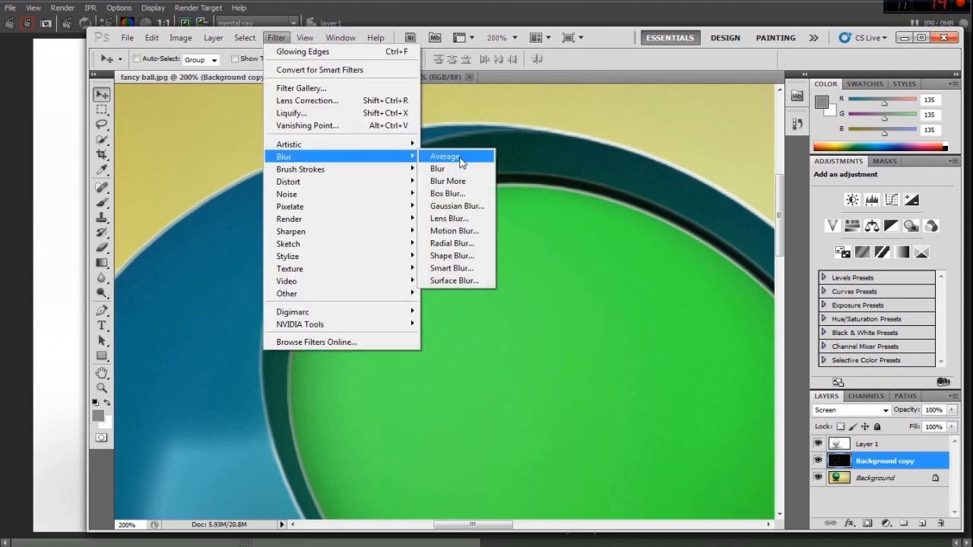
click(452, 206)
click(401, 305)
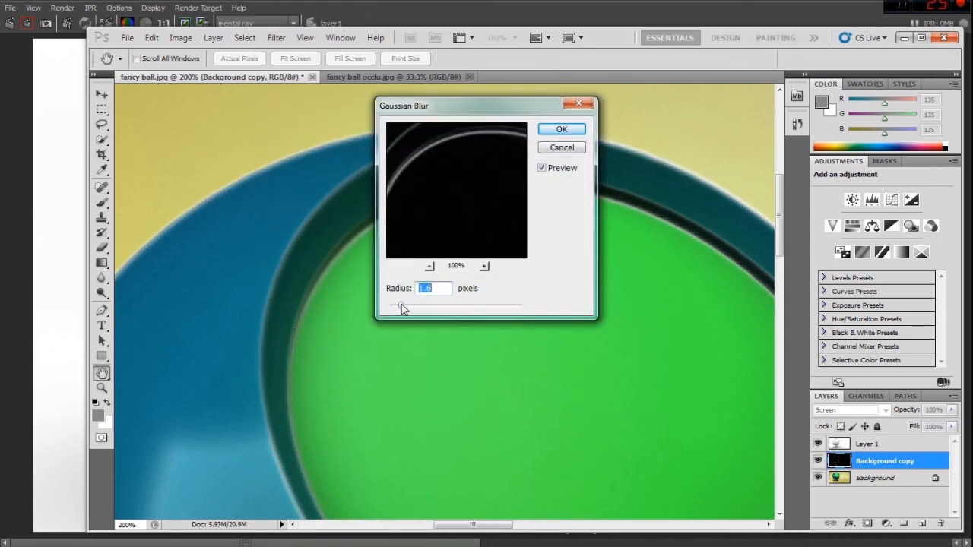
click(555, 131)
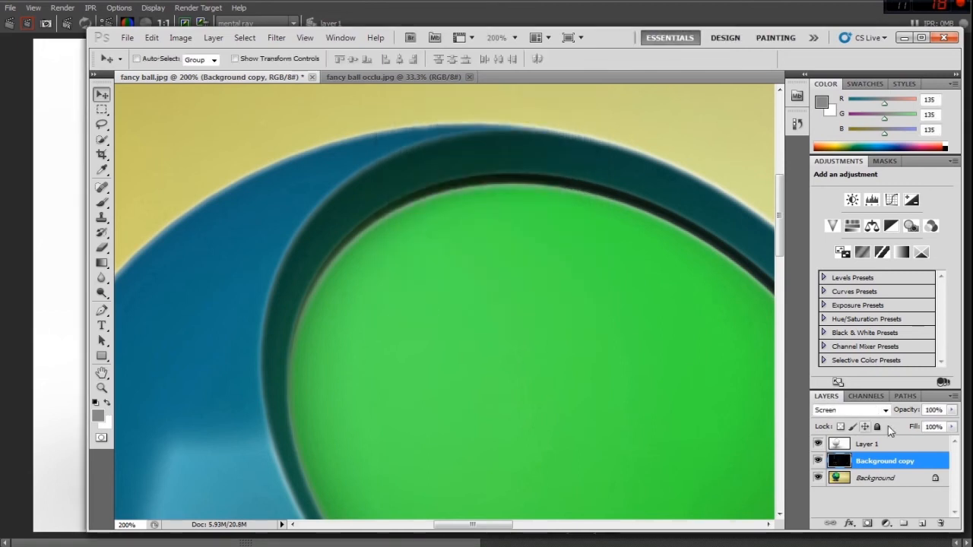
Reduce the edge highlight layer's Fill to 76% and check the chair's edges up close and in full view
drag(911, 427, 895, 427)
key(ctrl+minus)
key(ctrl+minus)
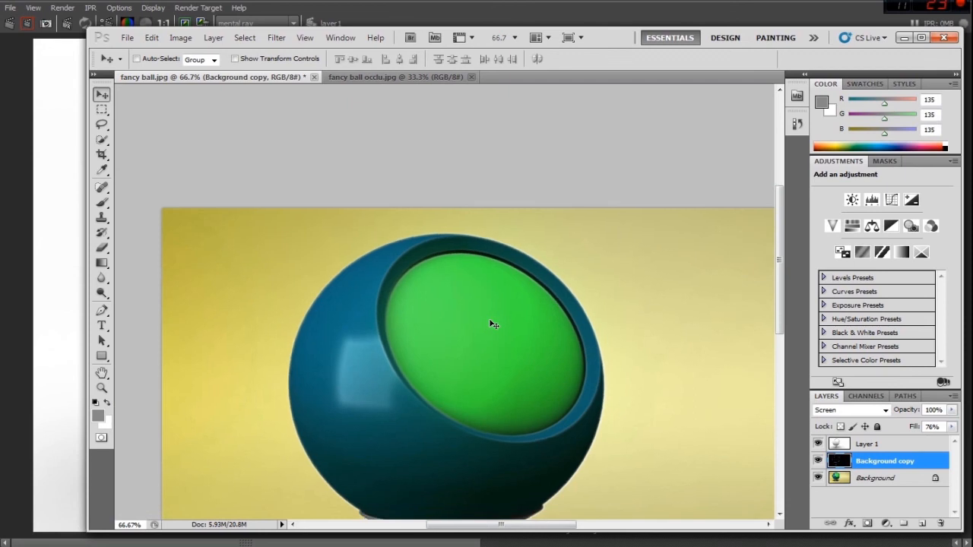
key(ctrl+minus)
key(ctrl+plus)
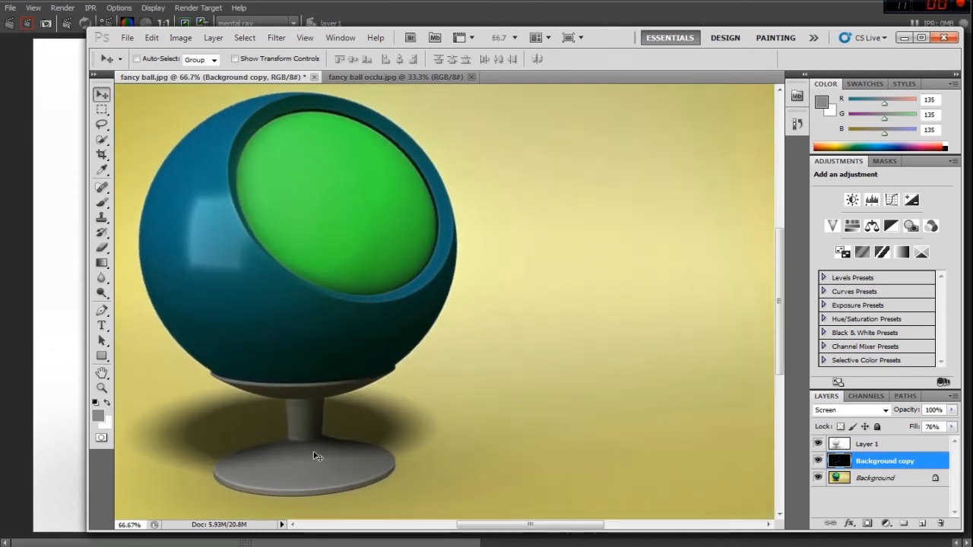
key(ctrl+plus)
drag(308, 445, 532, 430)
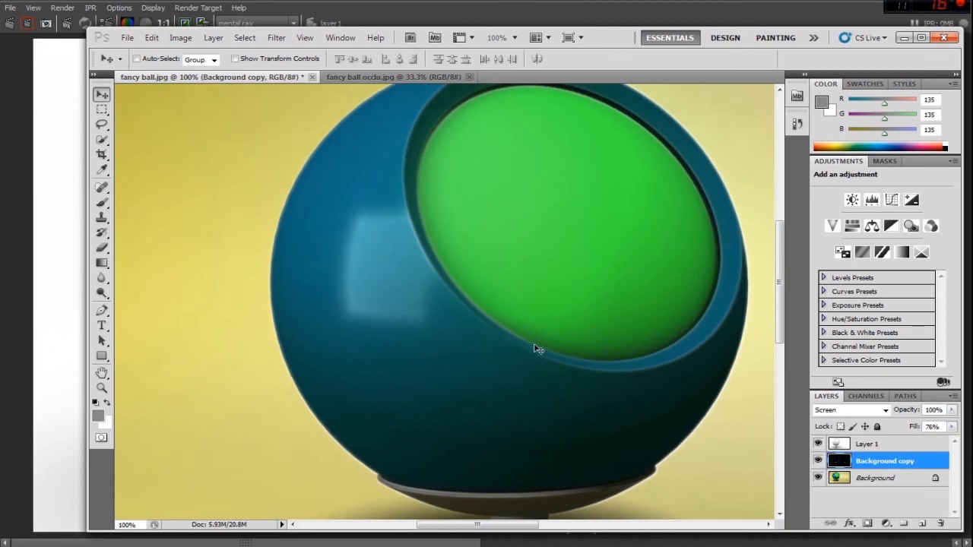
key(ctrl+minus)
key(ctrl+minus)
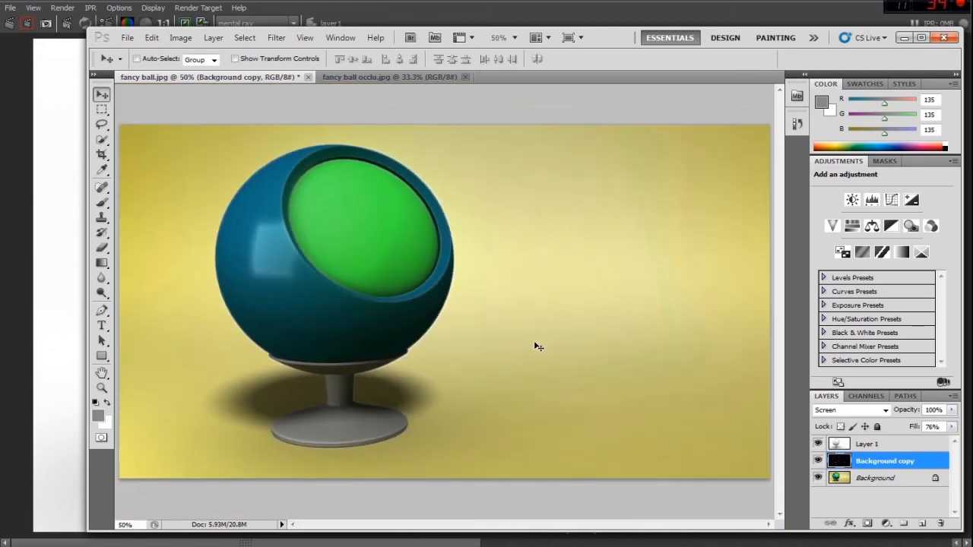